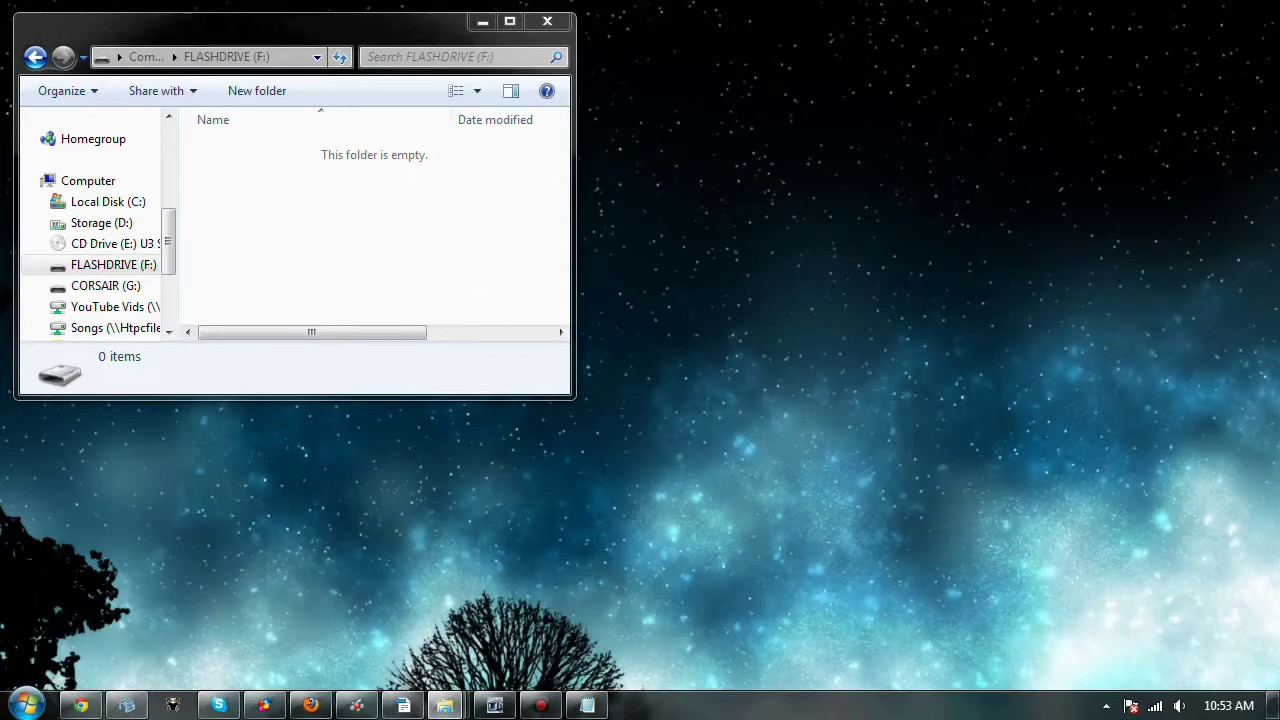
Open the %appdata% Roaming folder in a second window at the top right, beside the flash drive.
{"action": "left_click", "coordinate": [26, 705]}
{"action": "left_click", "coordinate": [68, 659]}
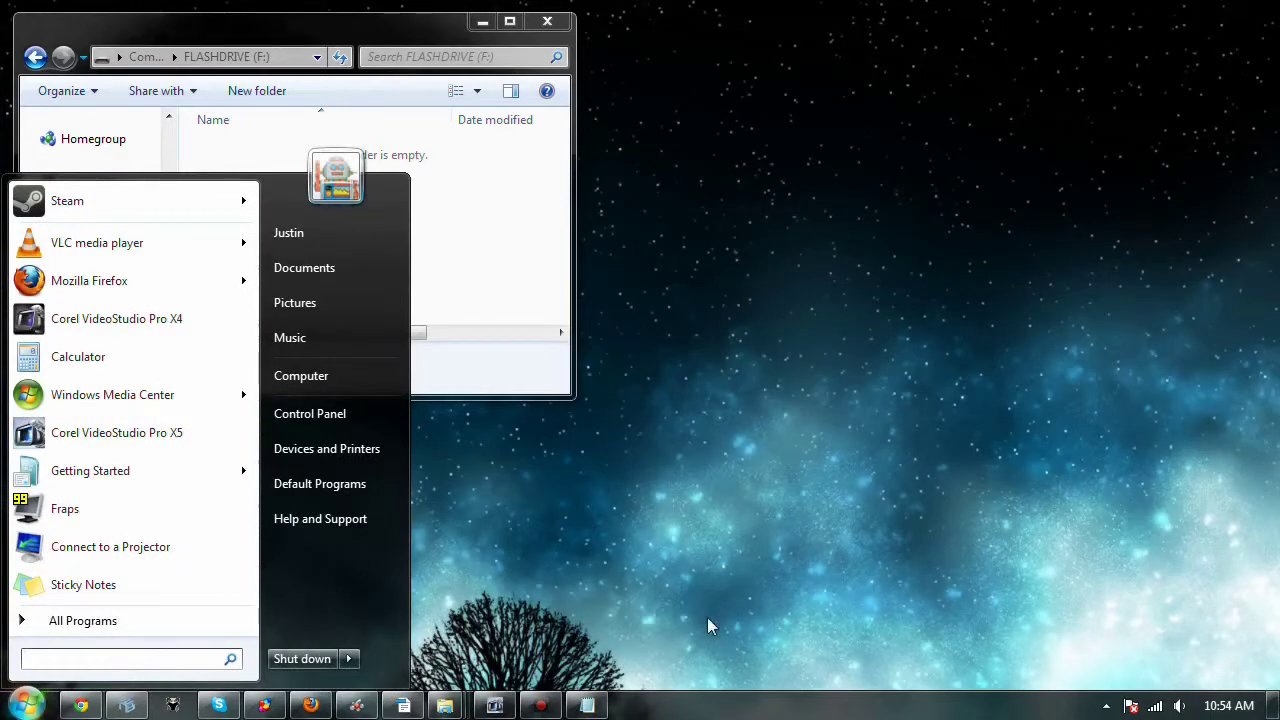
{"action": "type", "text": "%"}
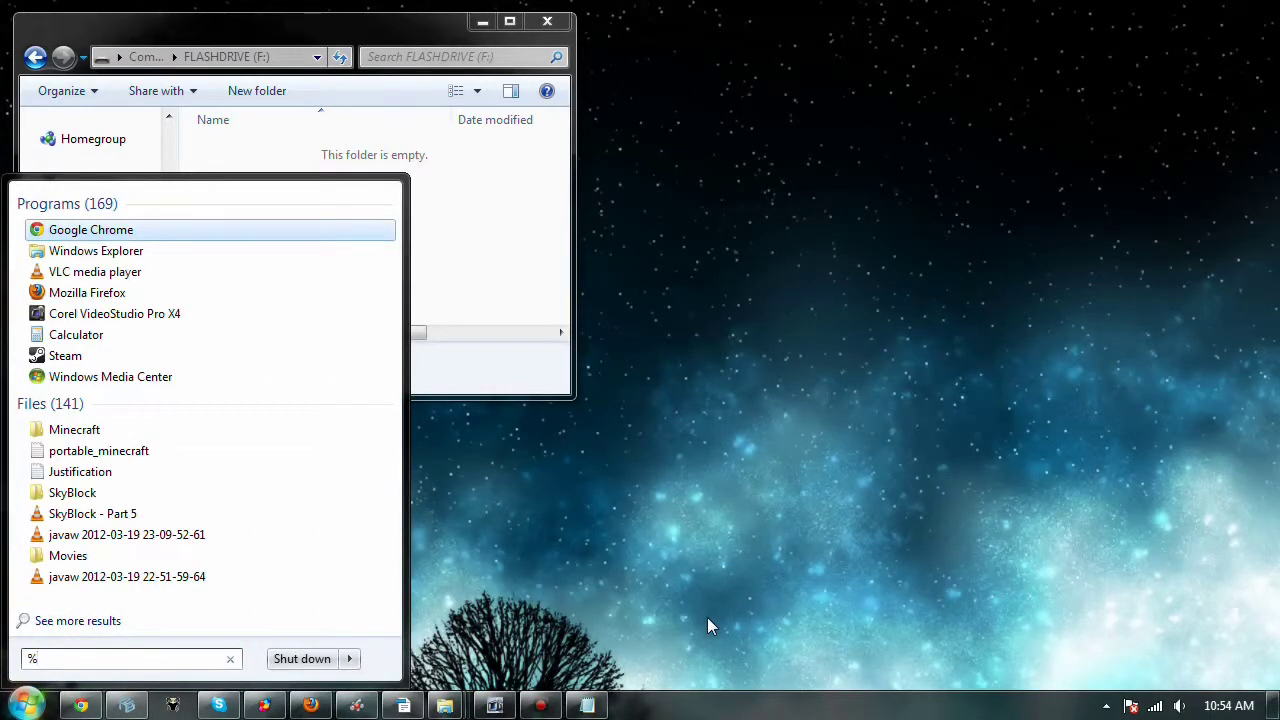
{"action": "type", "text": "appdata%"}
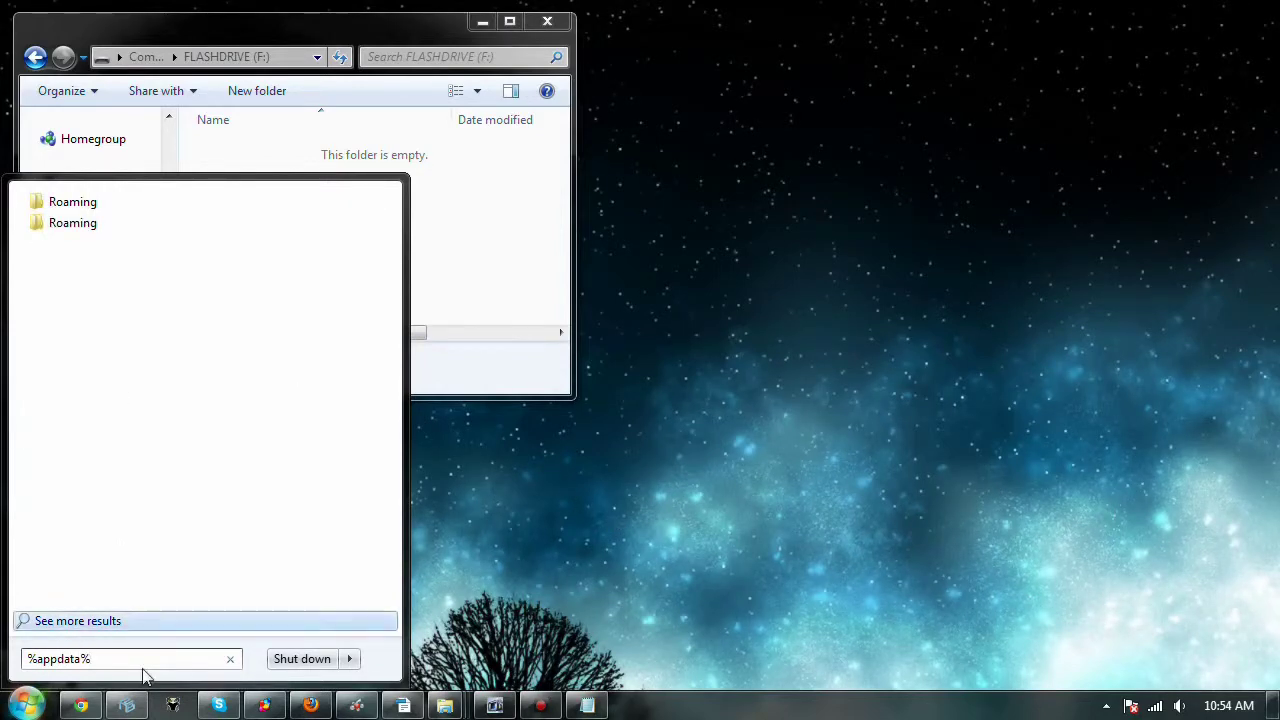
{"action": "key", "text": "Escape"}
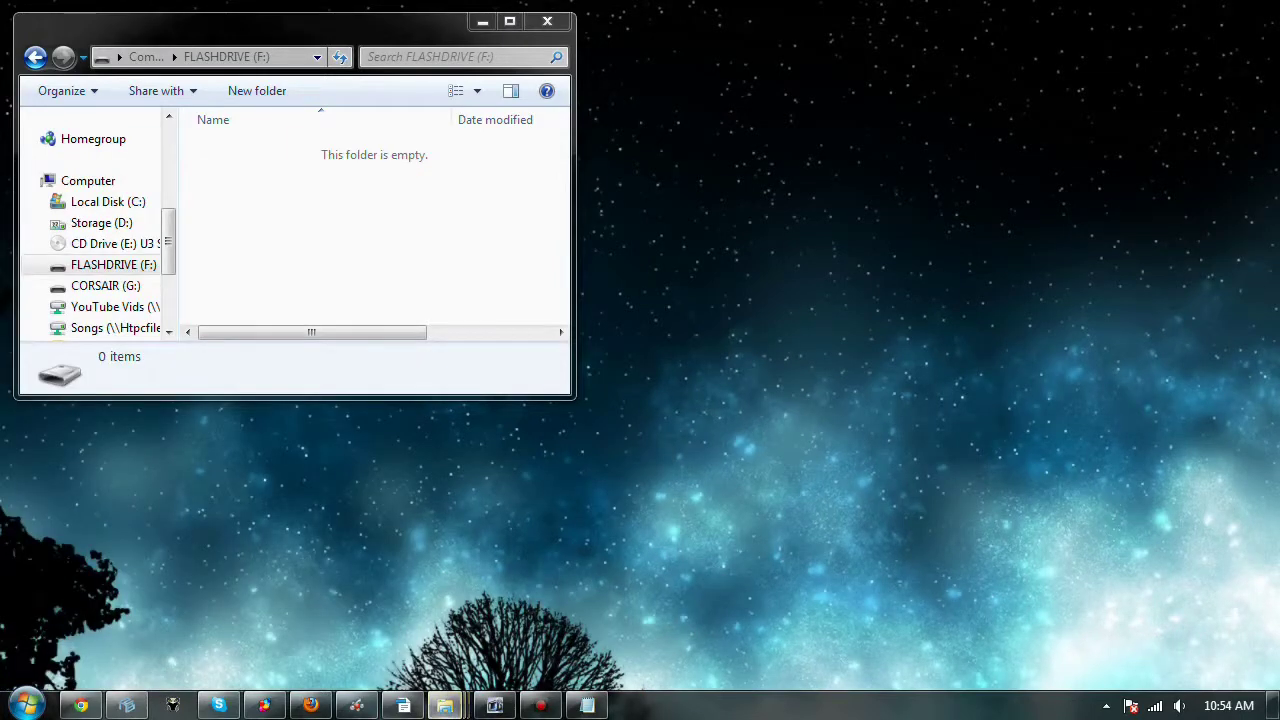
{"action": "left_click_drag", "start_coordinate": [1160, 290], "coordinate": [1127, 24]}
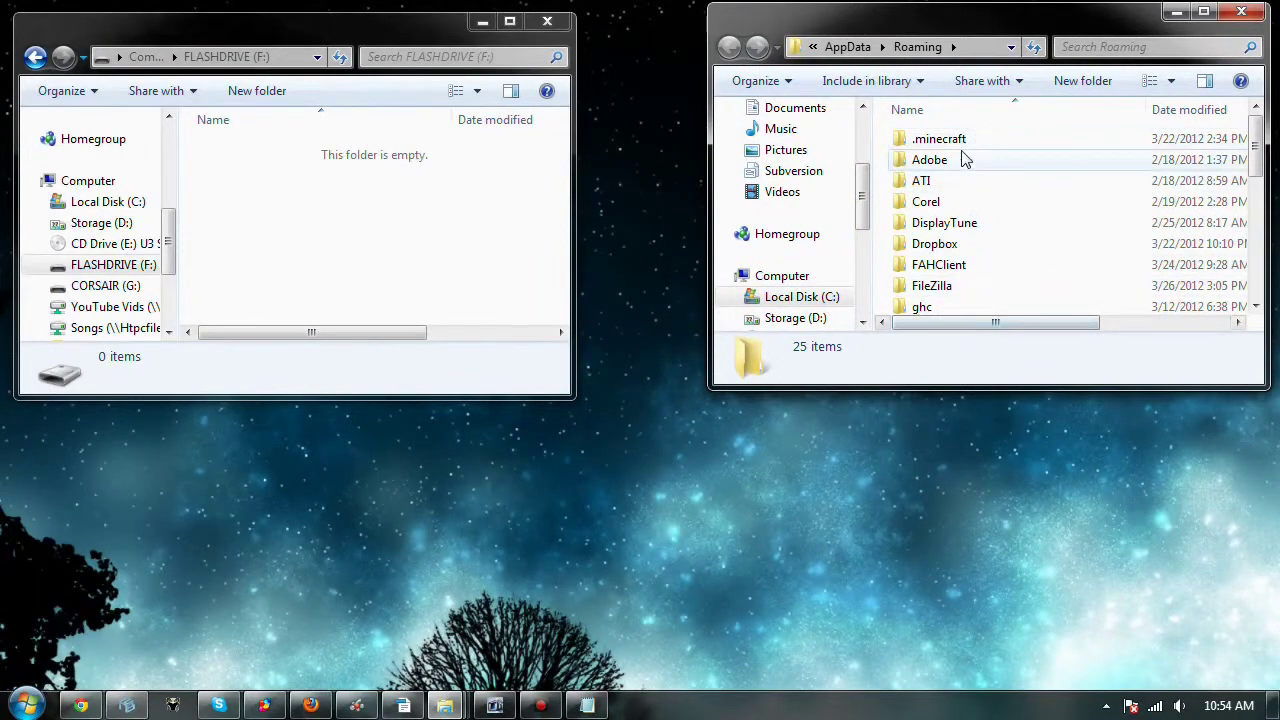
{"action": "left_click", "coordinate": [965, 140]}
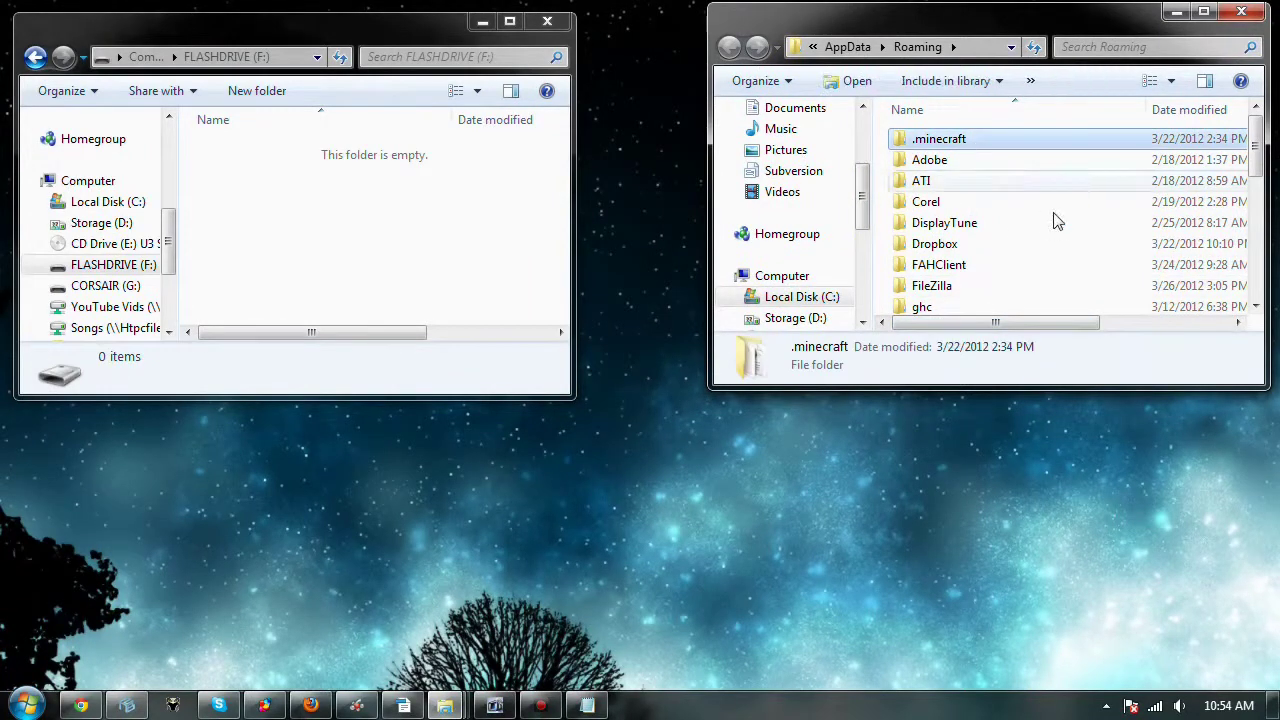
{"action": "left_click", "coordinate": [280, 243]}
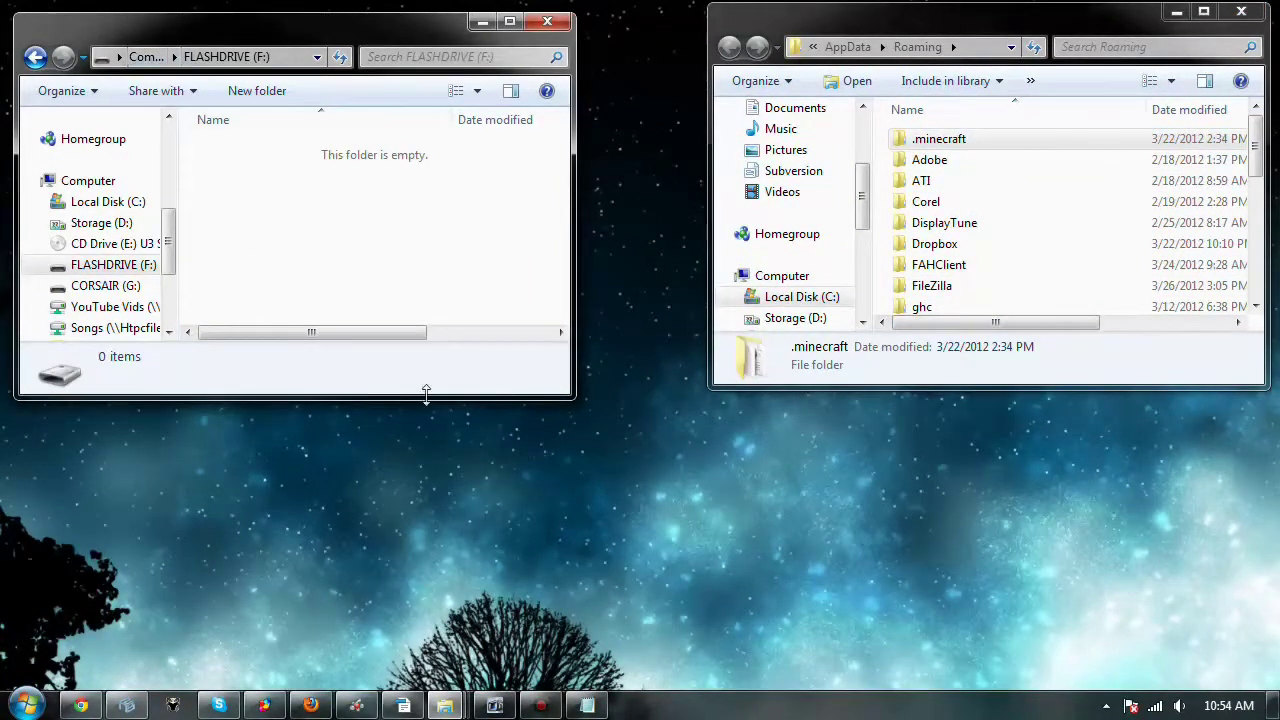
Create a new folder named Minecraft on the flash drive and open it.
{"action": "right_click", "coordinate": [293, 219]}
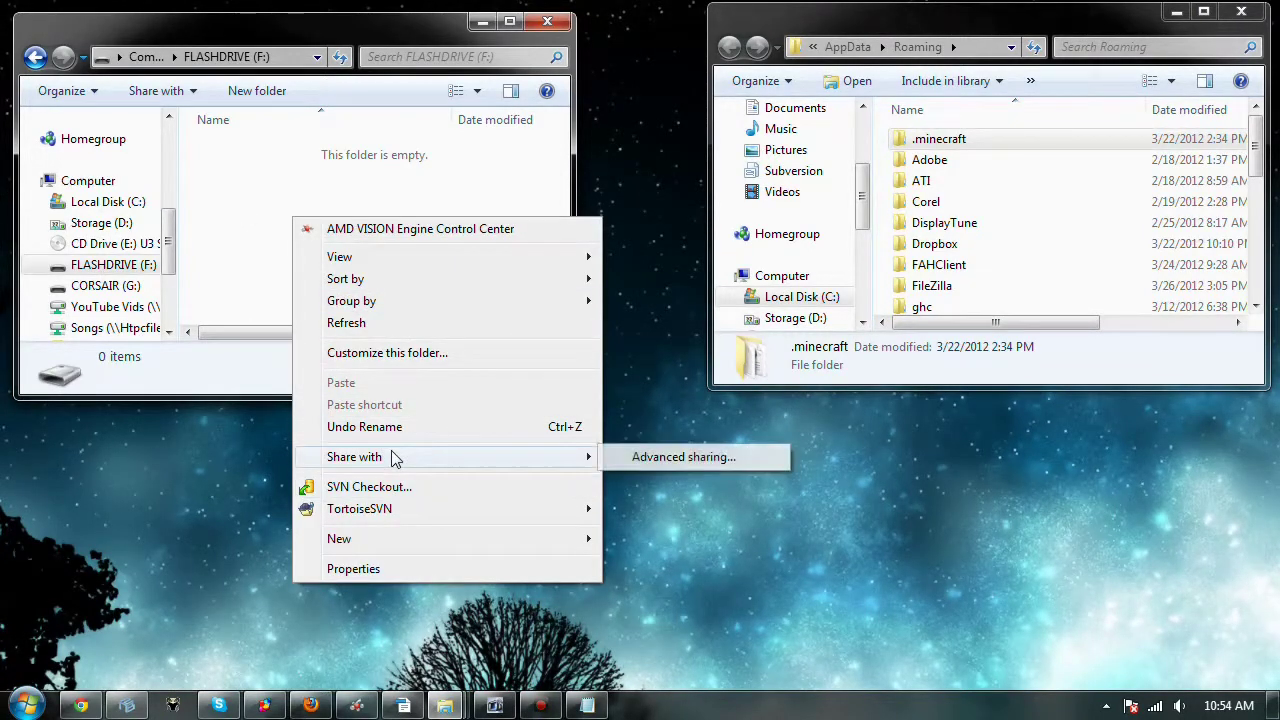
{"action": "mouse_move", "coordinate": [480, 543]}
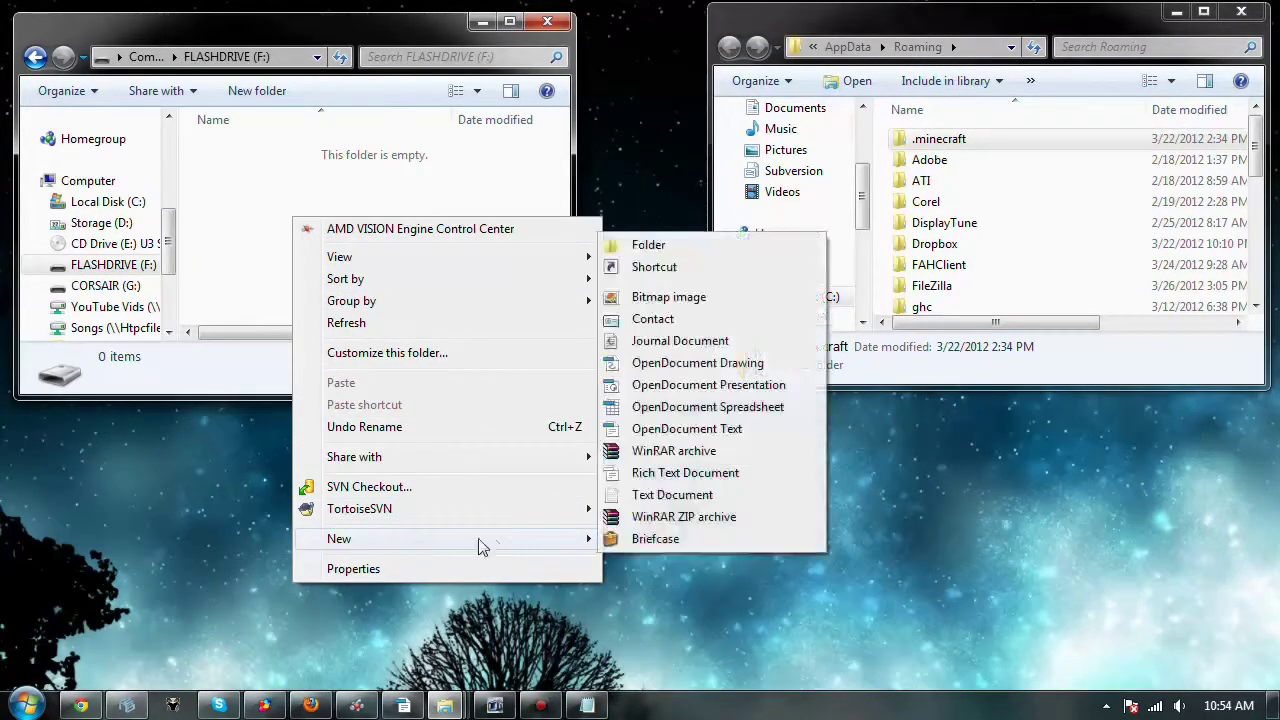
{"action": "left_click", "coordinate": [645, 246]}
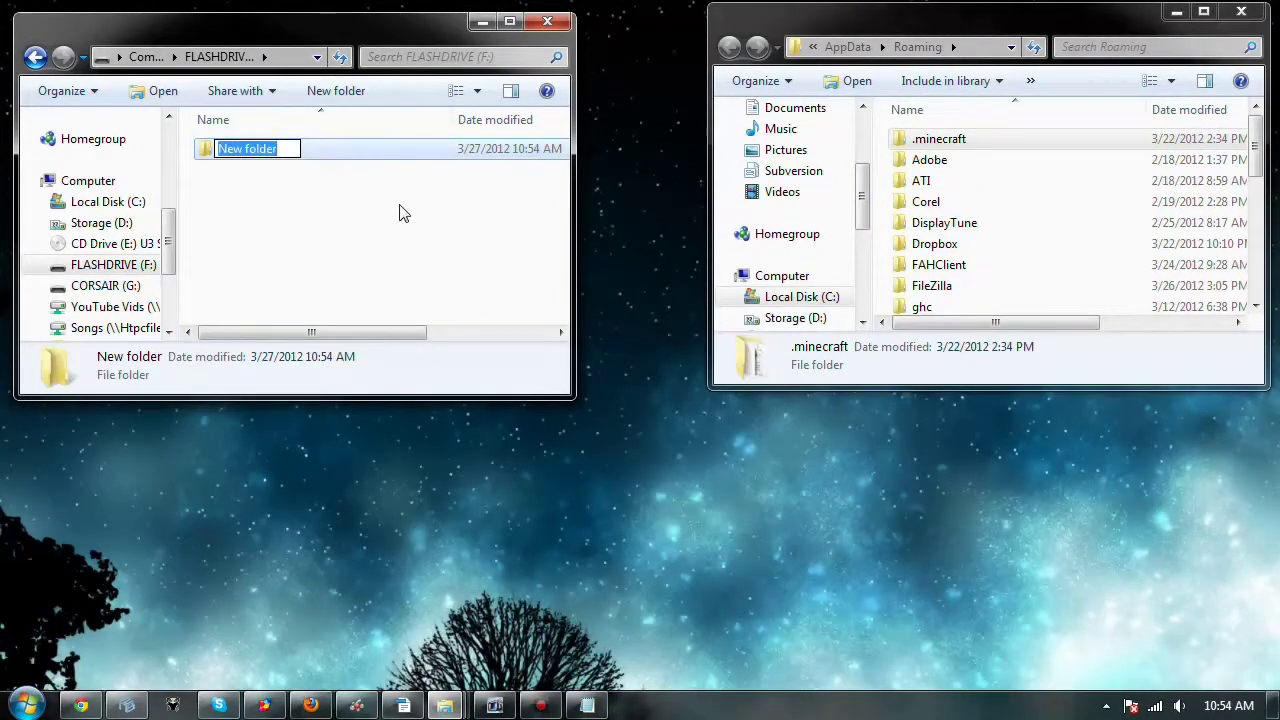
{"action": "type", "text": "Min"}
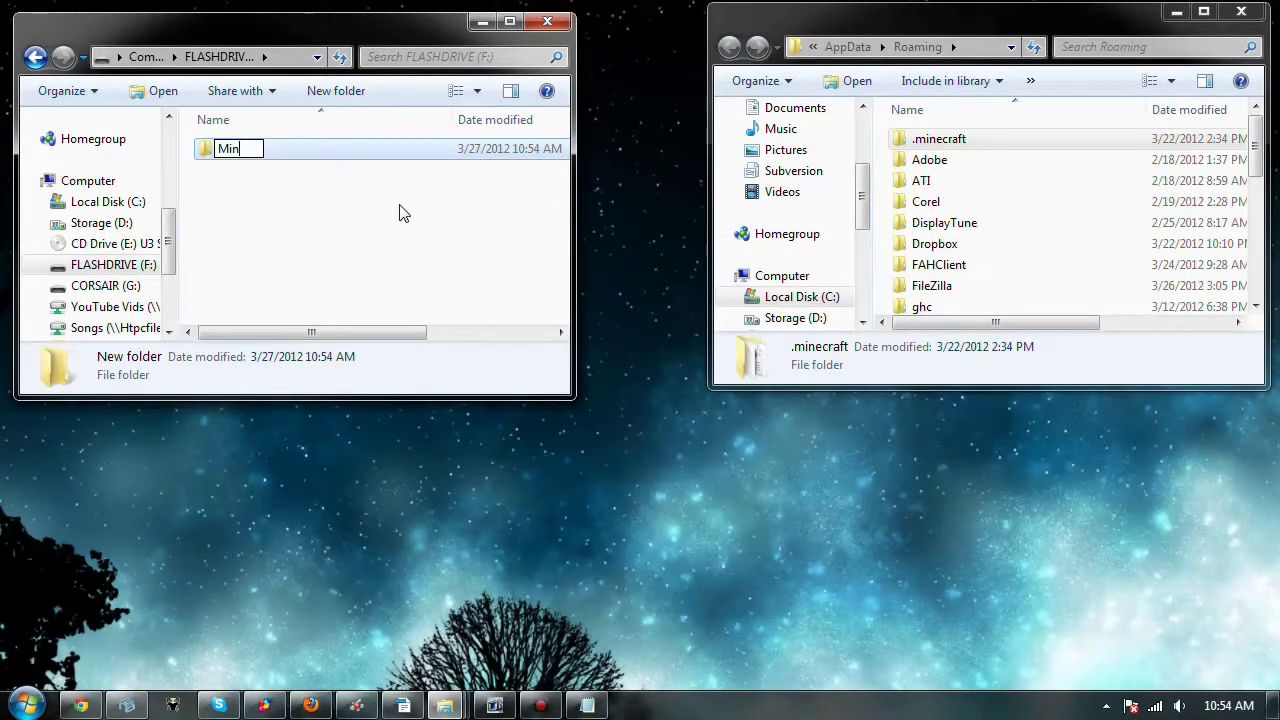
{"action": "type", "text": "ecrar"}
{"action": "key", "text": "BackSpace"}
{"action": "key", "text": "BackSpace"}
{"action": "type", "text": "aft"}
{"action": "key", "text": "Return"}
{"action": "double_click", "coordinate": [320, 160]}
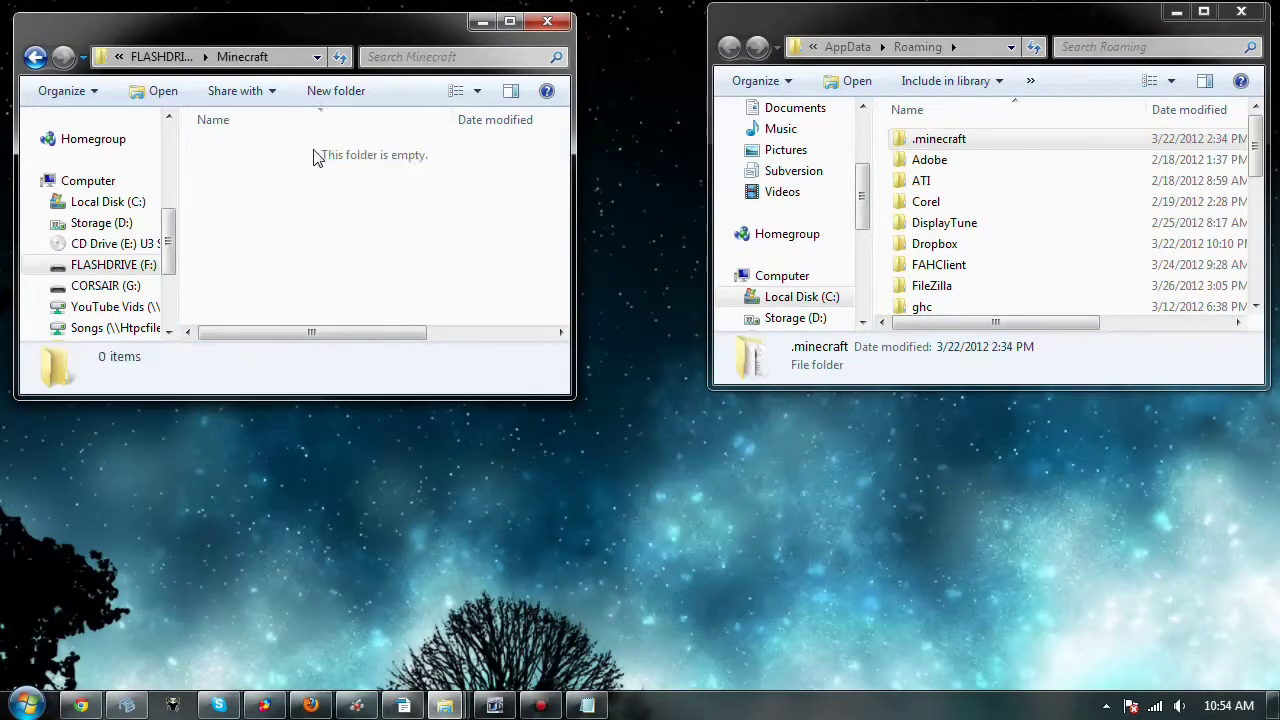
Create two subfolders inside Minecraft named data and bin.
{"action": "right_click", "coordinate": [285, 169]}
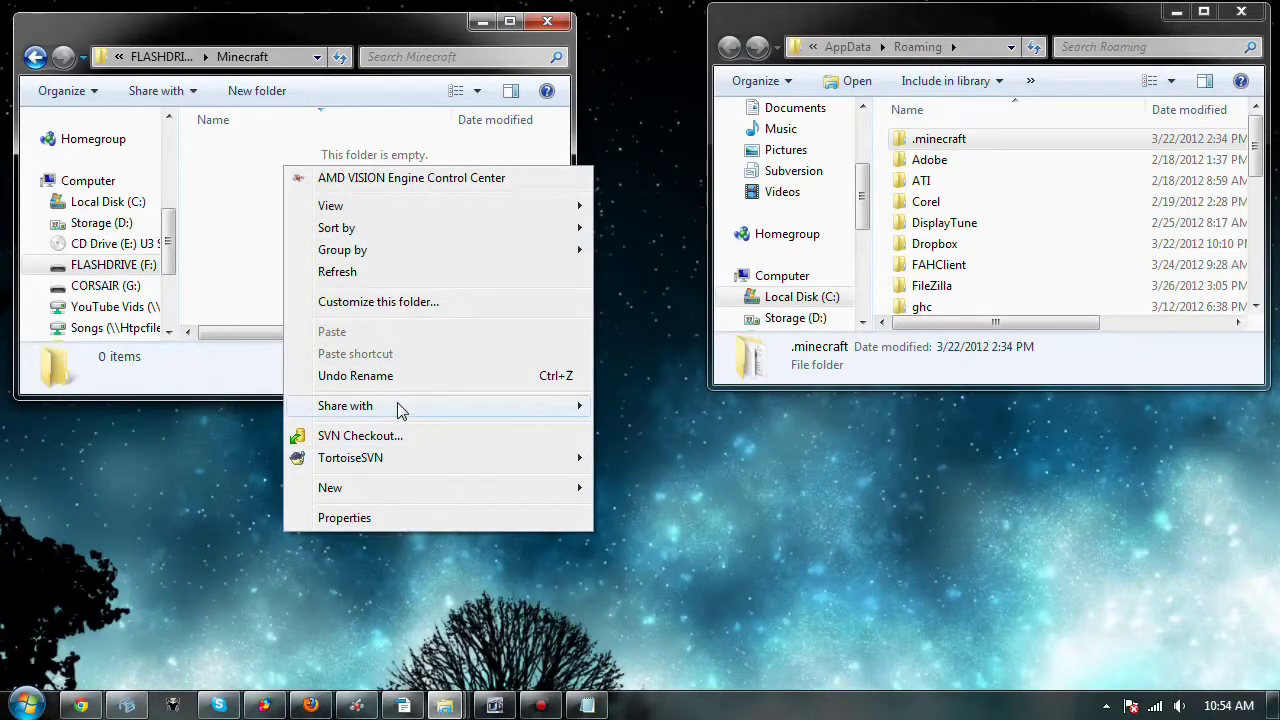
{"action": "mouse_move", "coordinate": [422, 490]}
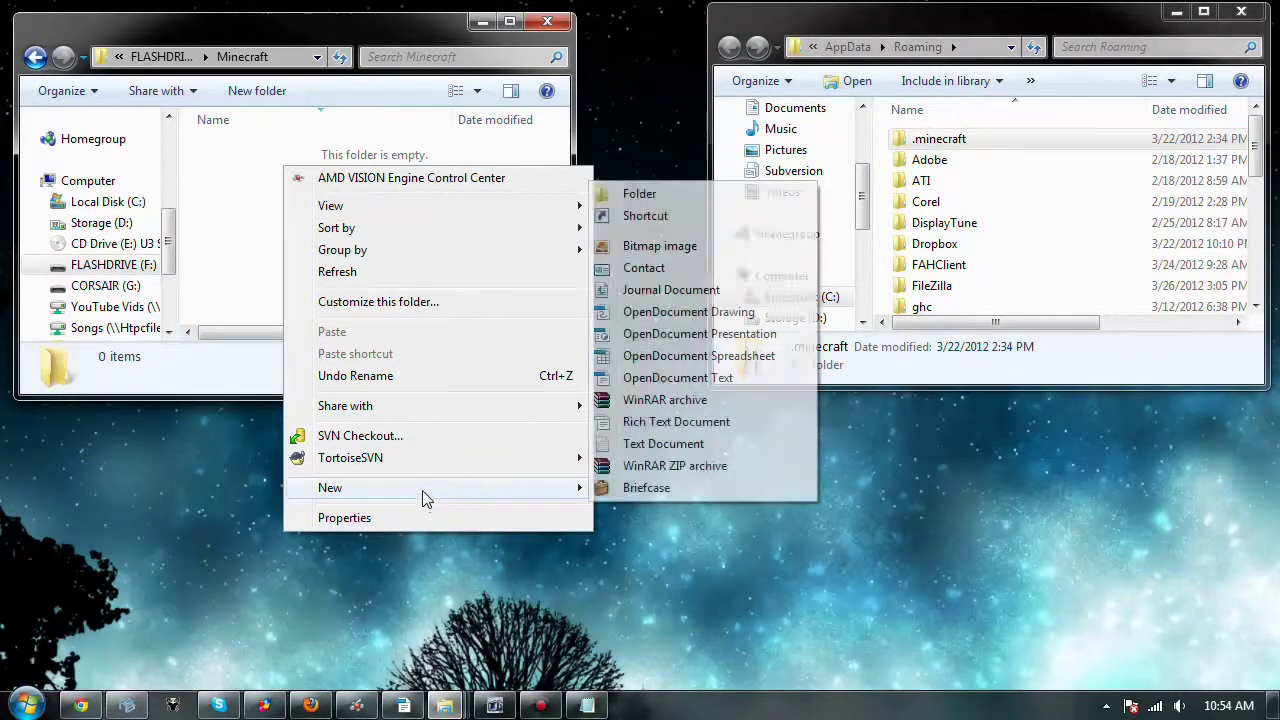
{"action": "left_click", "coordinate": [641, 197]}
{"action": "type", "text": "data"}
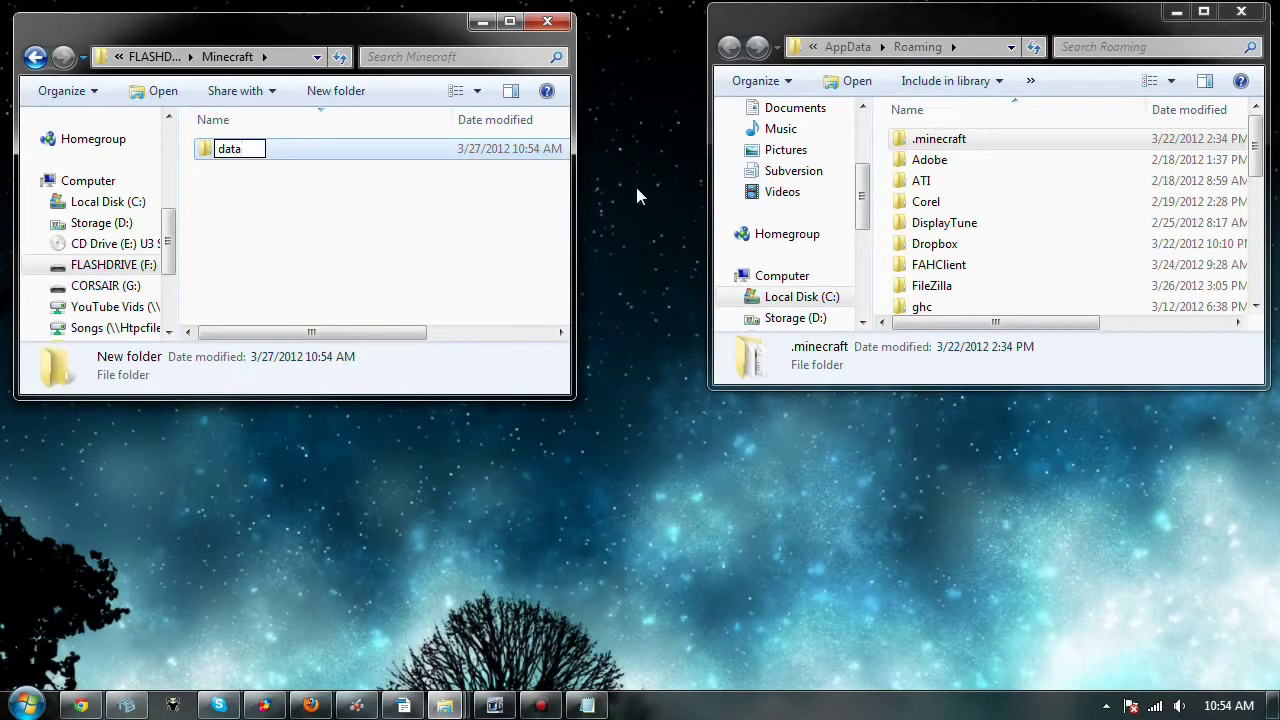
{"action": "key", "text": "Return"}
{"action": "right_click", "coordinate": [404, 173]}
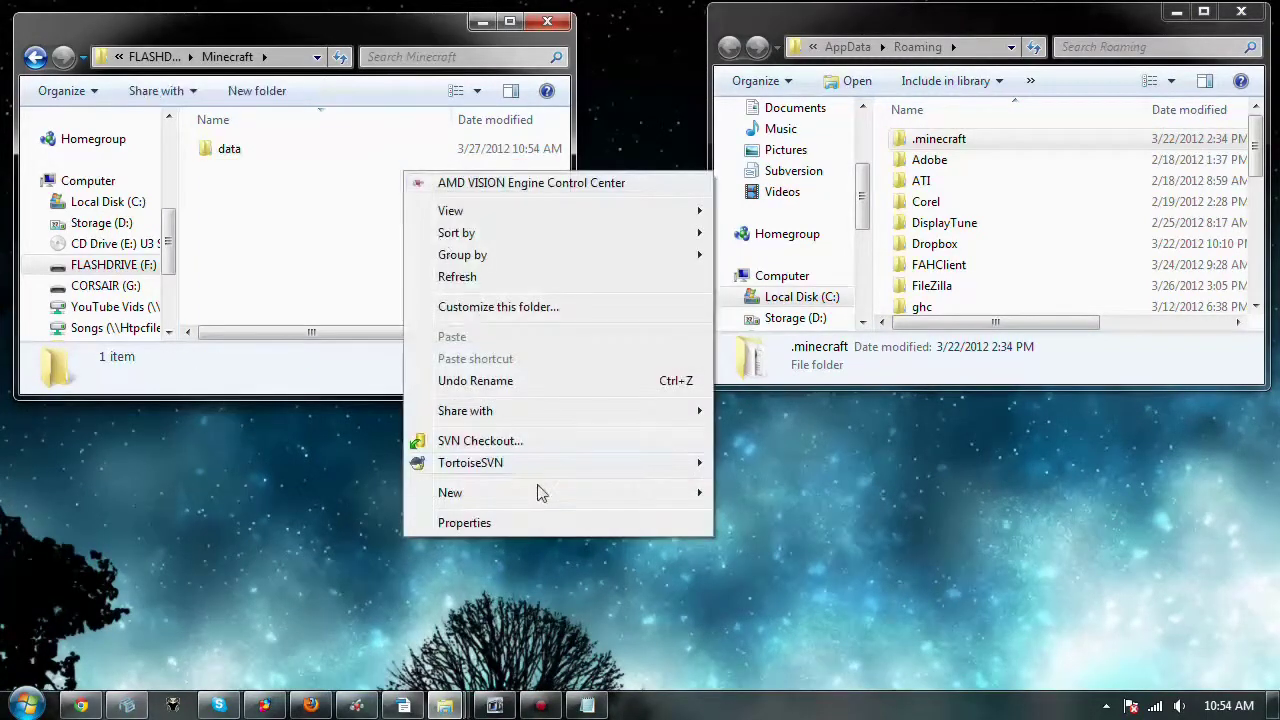
{"action": "mouse_move", "coordinate": [534, 492]}
{"action": "left_click", "coordinate": [760, 118]}
{"action": "type", "text": "bin"}
{"action": "key", "text": "Return"}
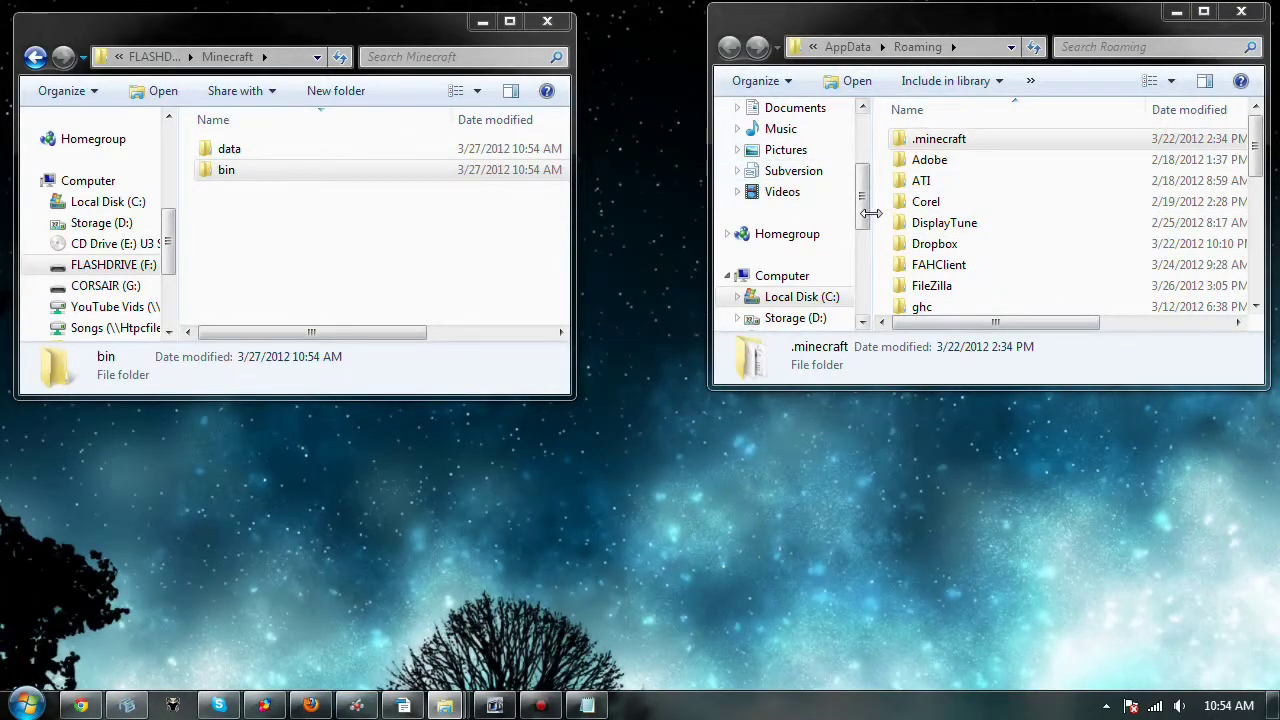
Copy the Minecraft application from Storage (D:)\Minecraft into the flash drive's bin folder and verify it.
{"action": "left_click", "coordinate": [808, 318]}
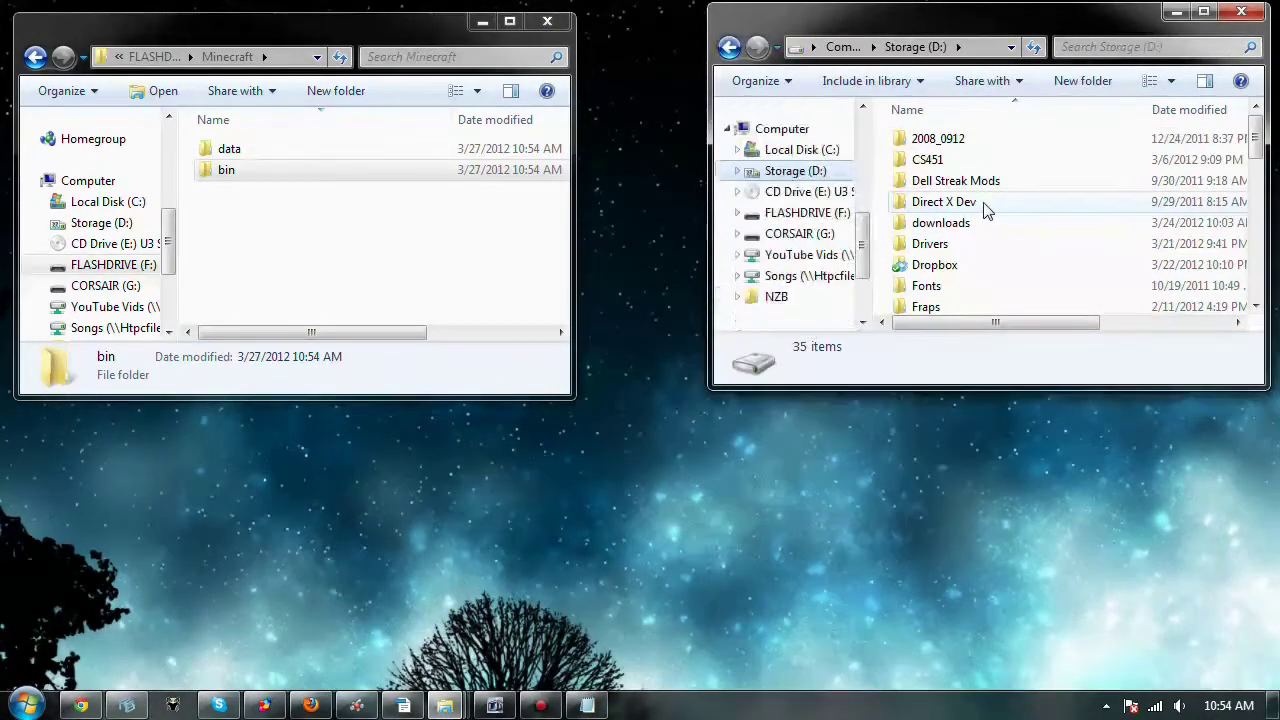
{"action": "left_click", "coordinate": [990, 218]}
{"action": "scroll", "coordinate": [1005, 228], "scroll_direction": "down", "scroll_amount": 2}
{"action": "double_click", "coordinate": [971, 240]}
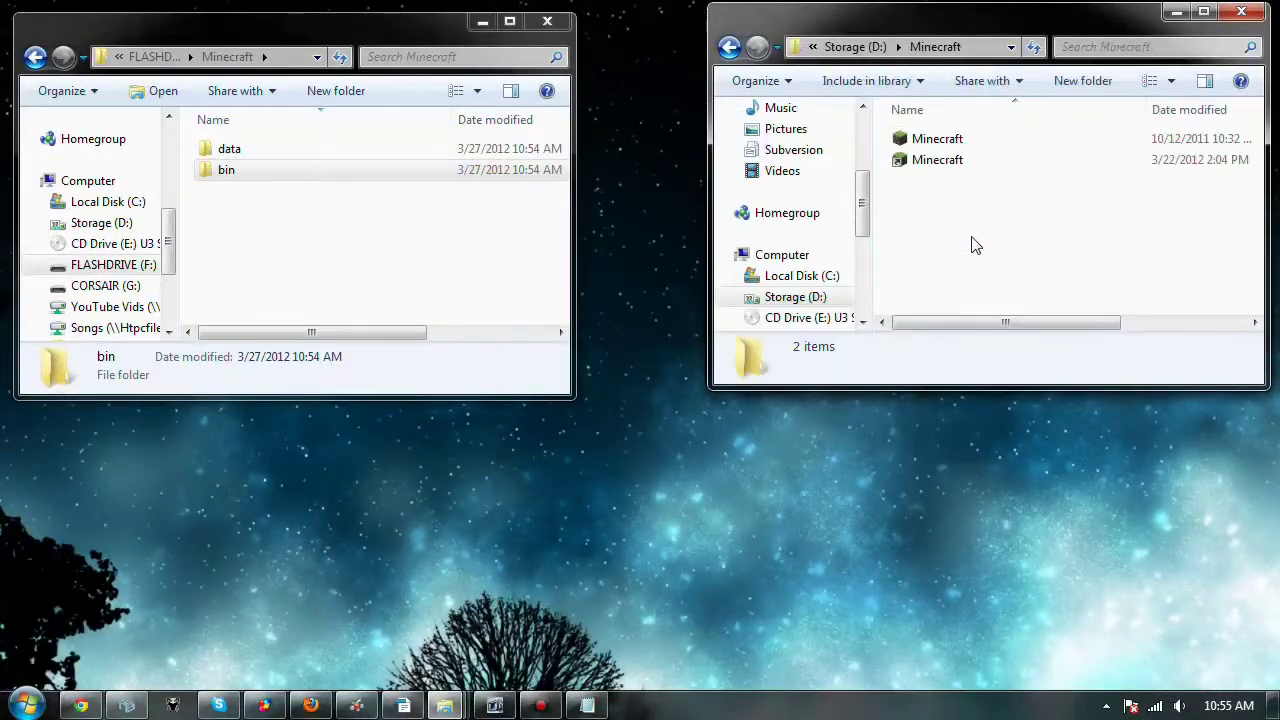
{"action": "left_click", "coordinate": [975, 148]}
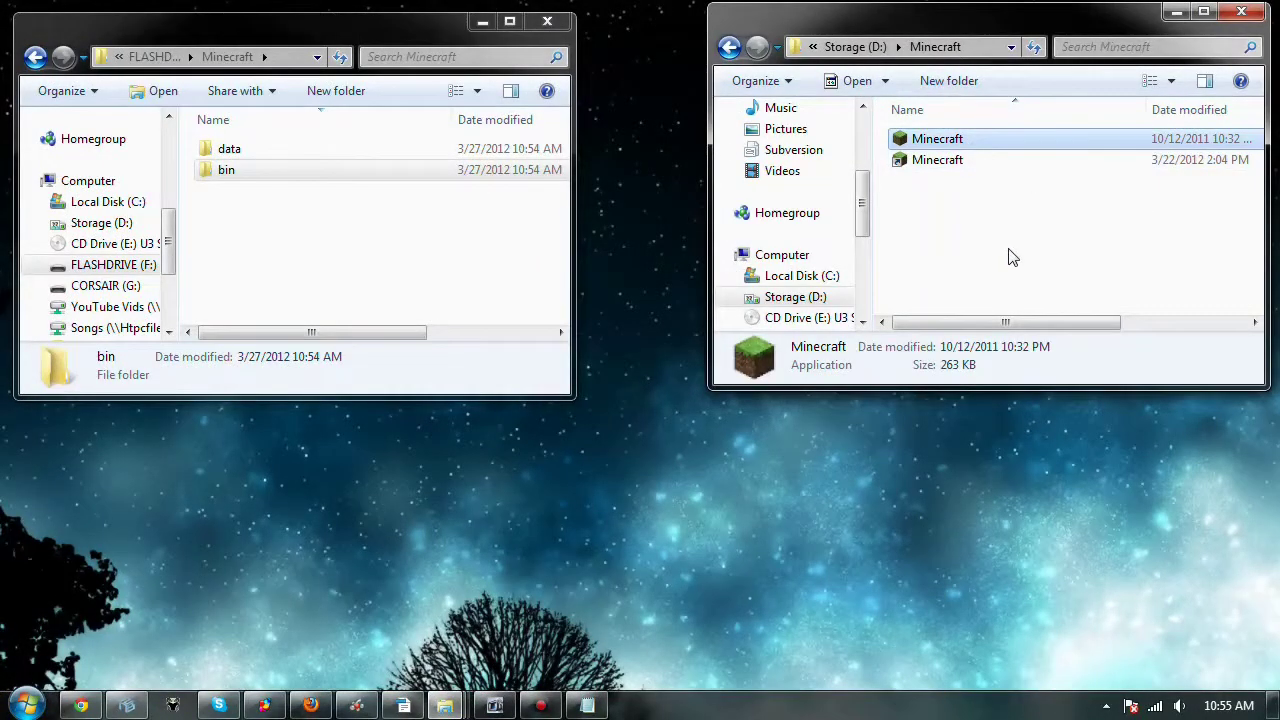
{"action": "left_click_drag", "start_coordinate": [952, 146], "coordinate": [258, 178]}
{"action": "double_click", "coordinate": [258, 178]}
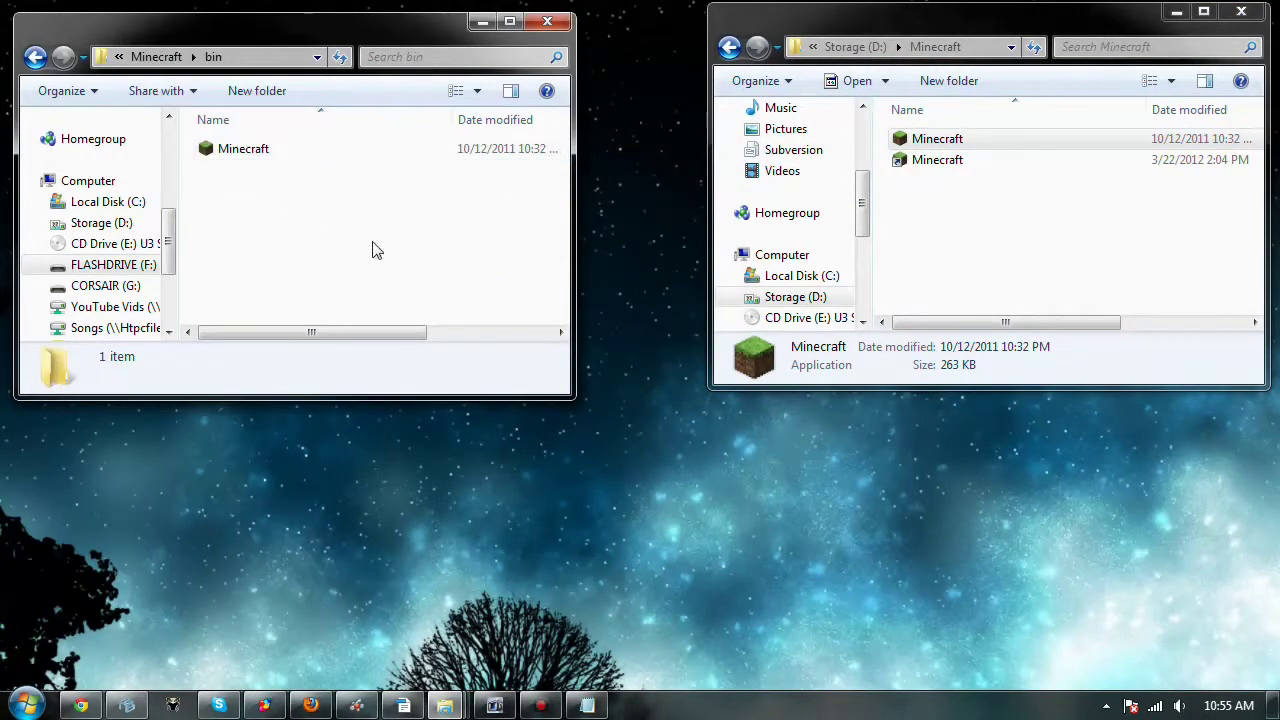
{"action": "key", "text": "alt+Left"}
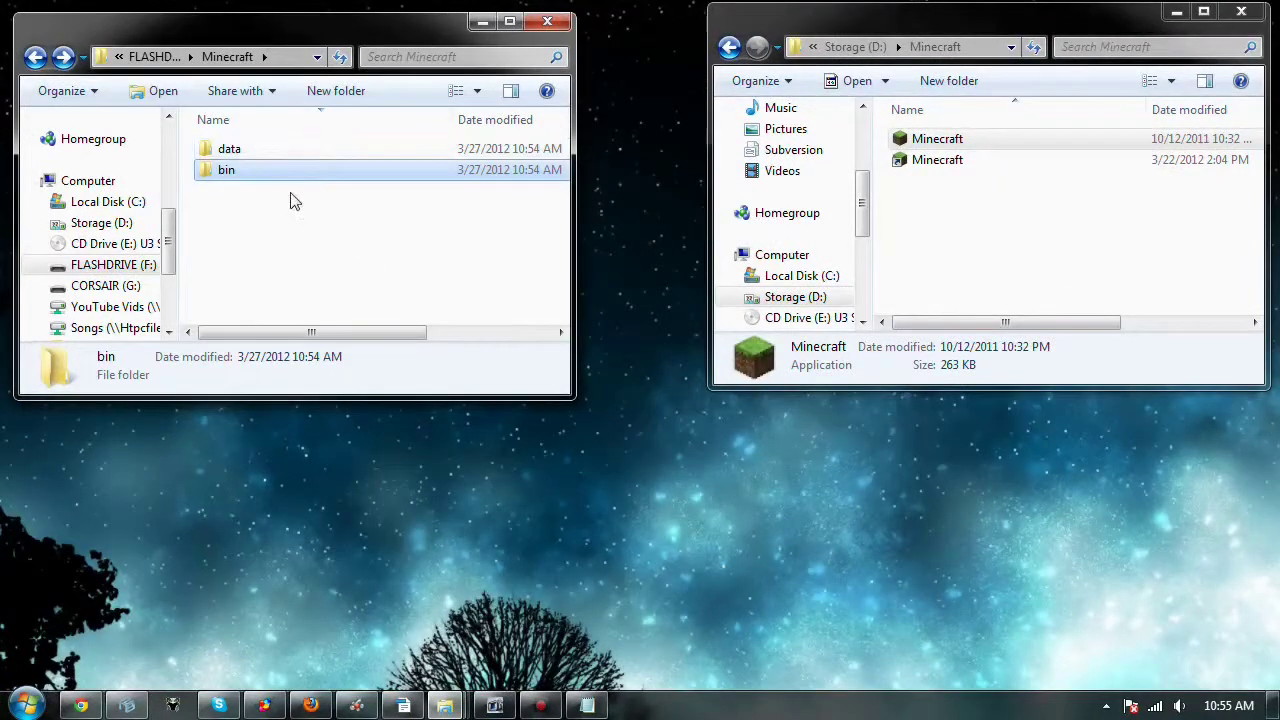
{"action": "left_click", "coordinate": [30, 710]}
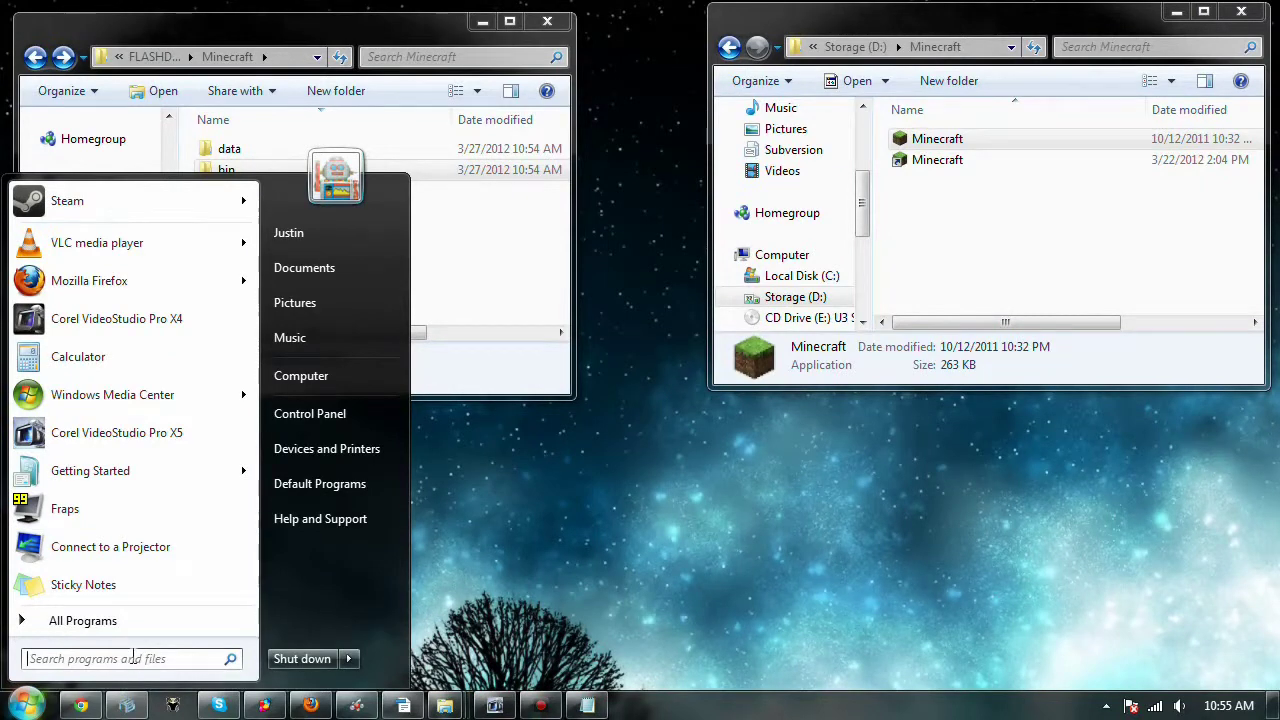
Copy .minecraft from AppData Roaming into the flash drive's Minecraft\data folder.
{"action": "left_click", "coordinate": [729, 47]}
{"action": "left_click", "coordinate": [729, 47]}
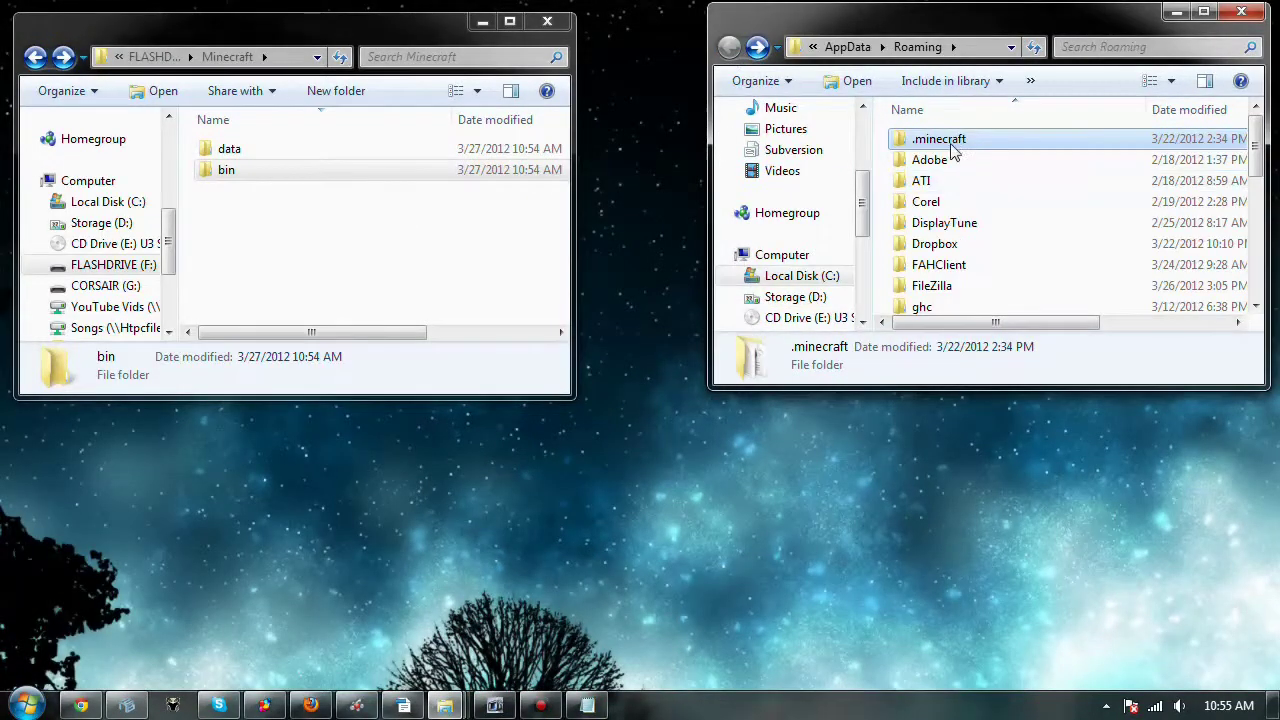
{"action": "left_click_drag", "start_coordinate": [953, 146], "coordinate": [273, 148]}
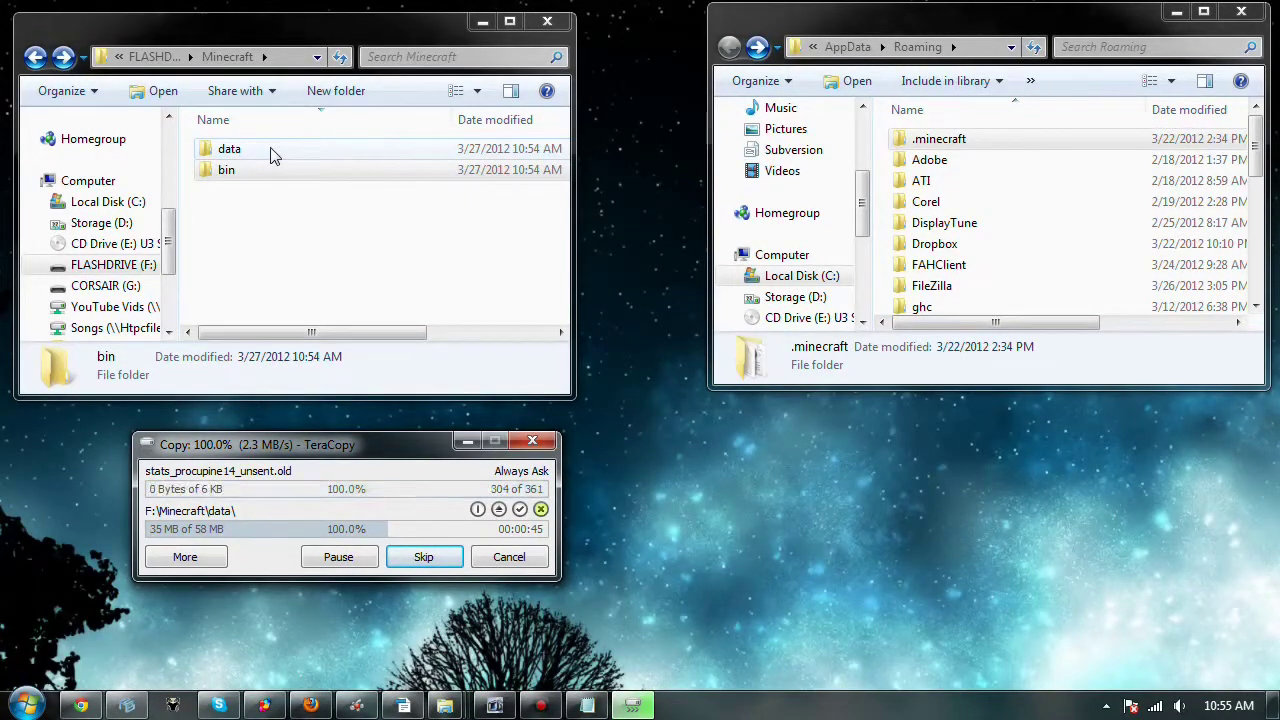
{"action": "left_click", "coordinate": [252, 234]}
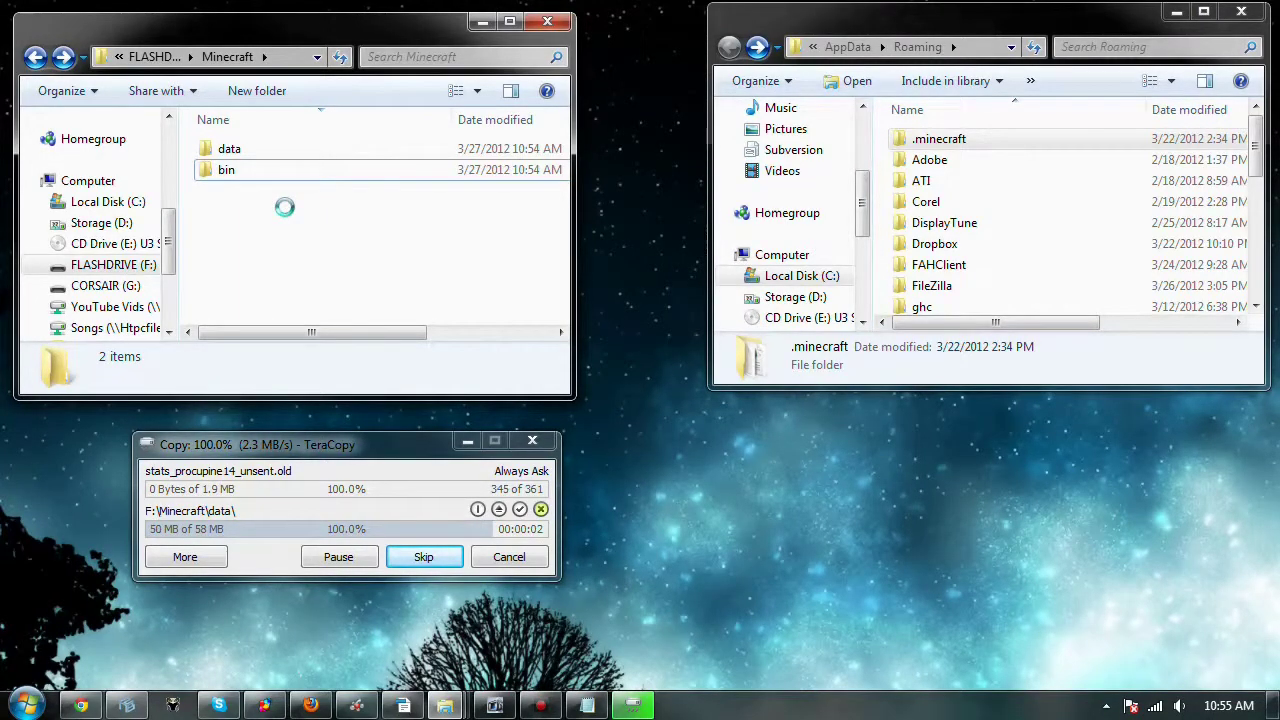
{"action": "right_click", "coordinate": [286, 210]}
{"action": "left_click", "coordinate": [222, 252]}
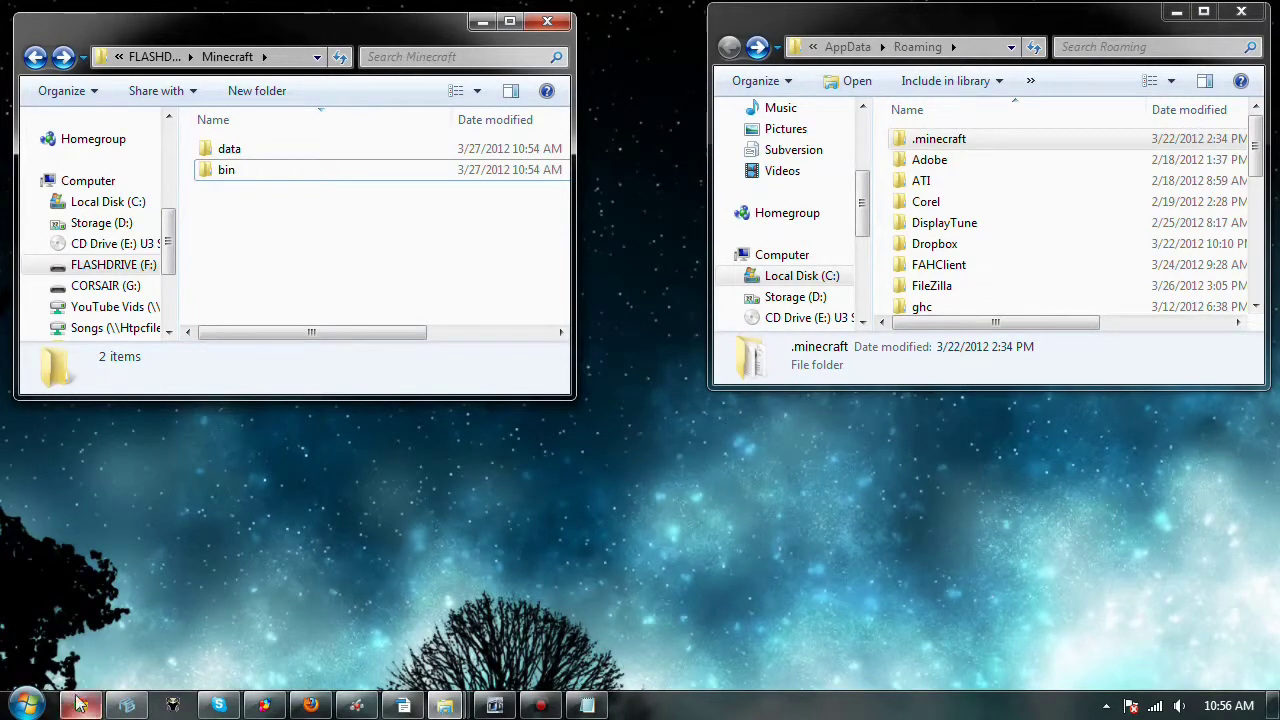
Launch Notepad from Accessories and move its window to the lower right.
{"action": "left_click", "coordinate": [27, 705]}
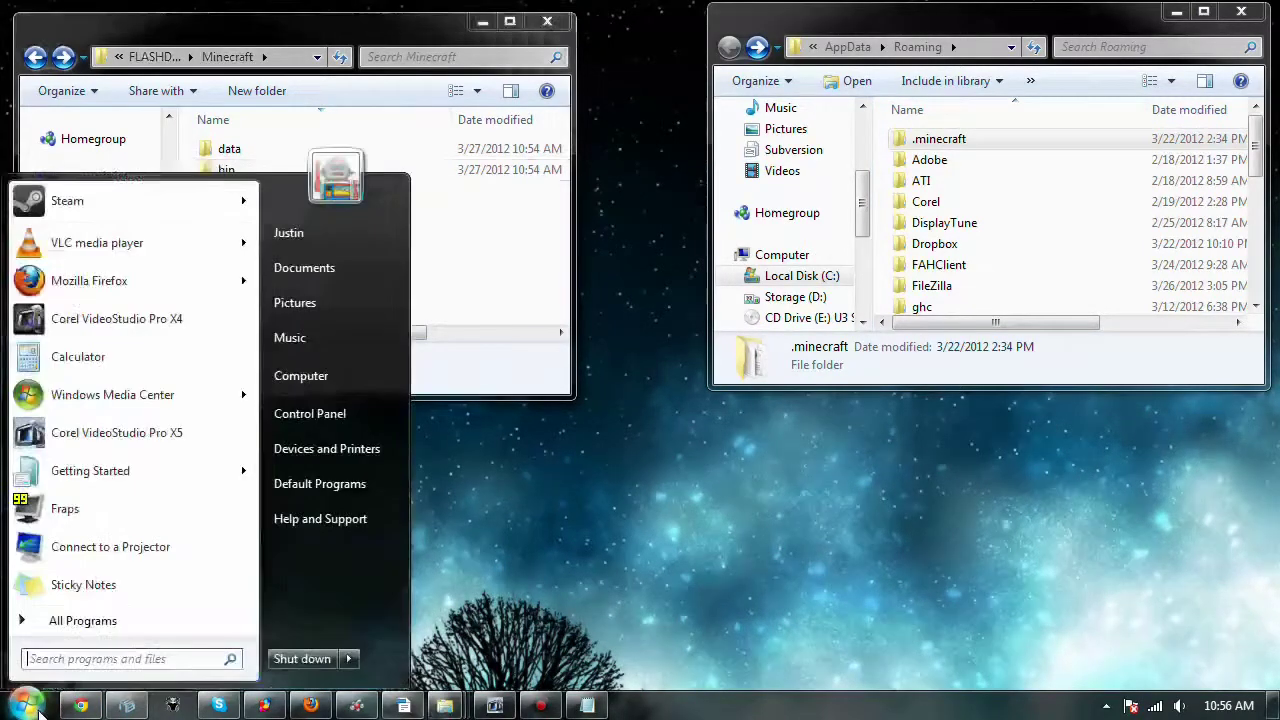
{"action": "left_click", "coordinate": [88, 621]}
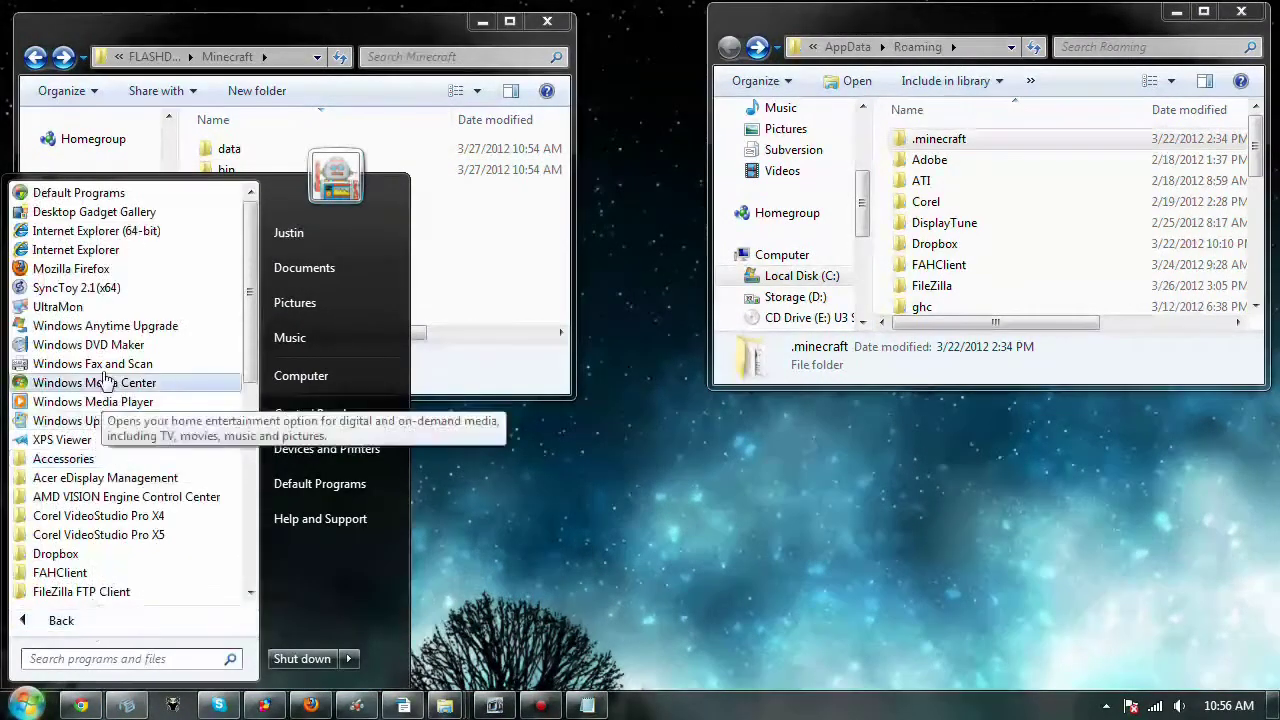
{"action": "left_click", "coordinate": [104, 458]}
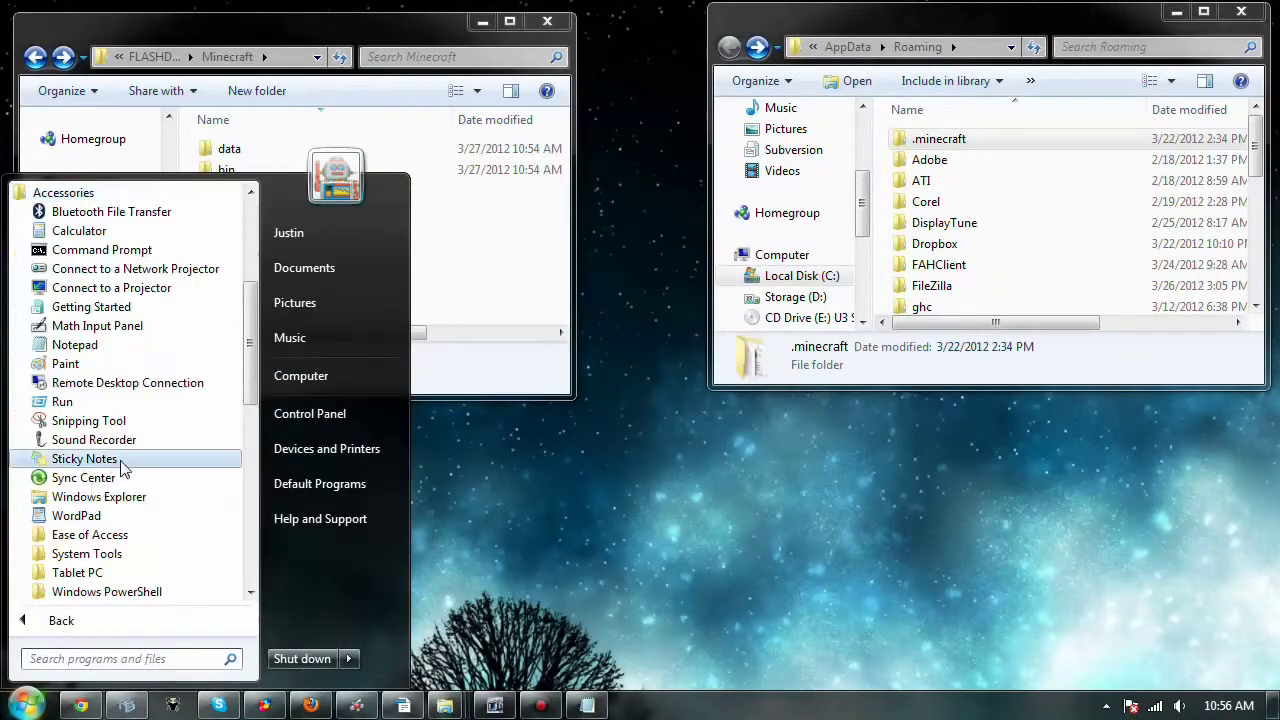
{"action": "left_click", "coordinate": [100, 350]}
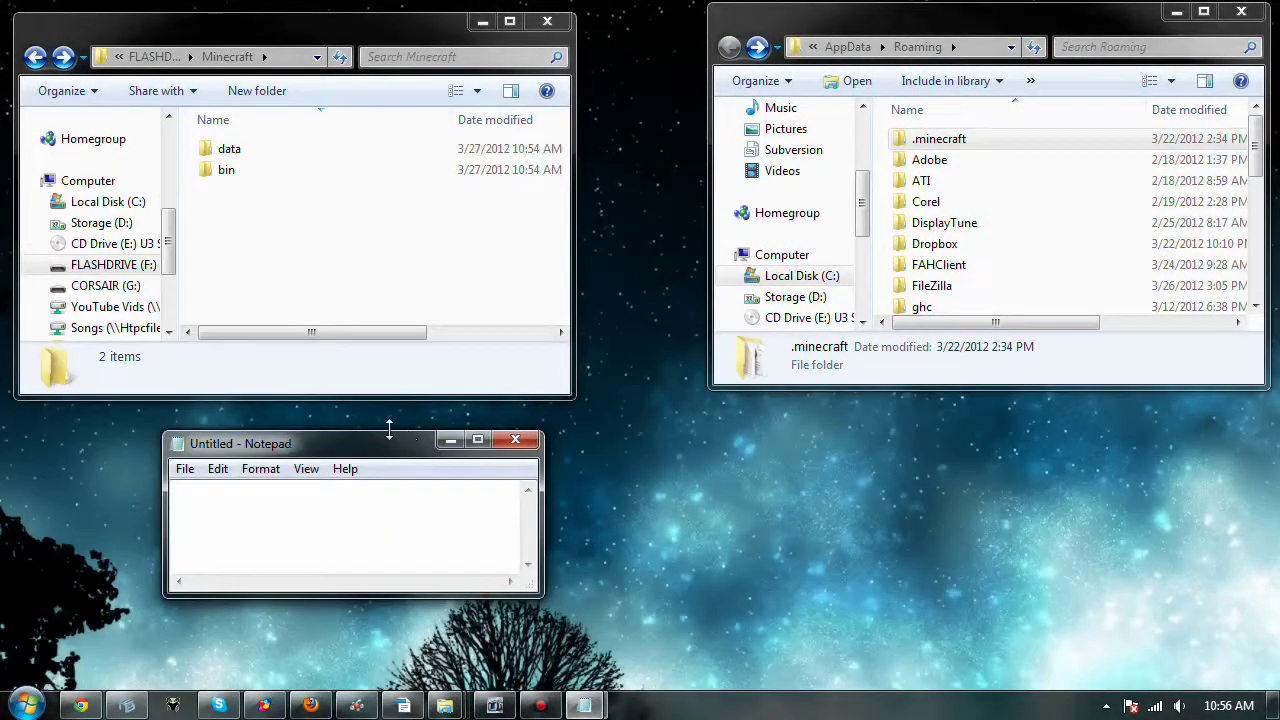
{"action": "left_click_drag", "start_coordinate": [383, 442], "coordinate": [853, 430]}
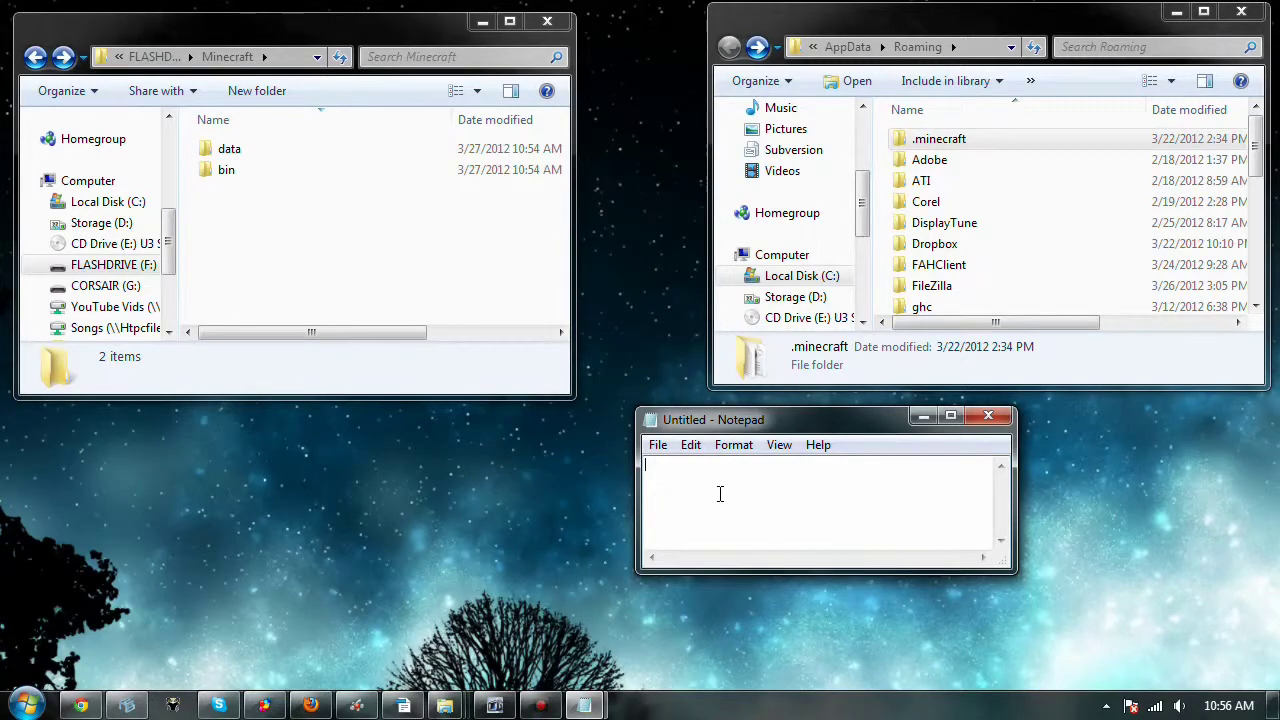
Type the lines 'set APPDATA=%CD%\data' and 'bin\minecraft.exe', then shrink the window to fit.
{"action": "type", "text": "set APDATA"}
{"action": "key", "text": "BackSpace"}
{"action": "key", "text": "BackSpace"}
{"action": "key", "text": "BackSpace"}
{"action": "type", "text": "ATA=%CD%\\data"}
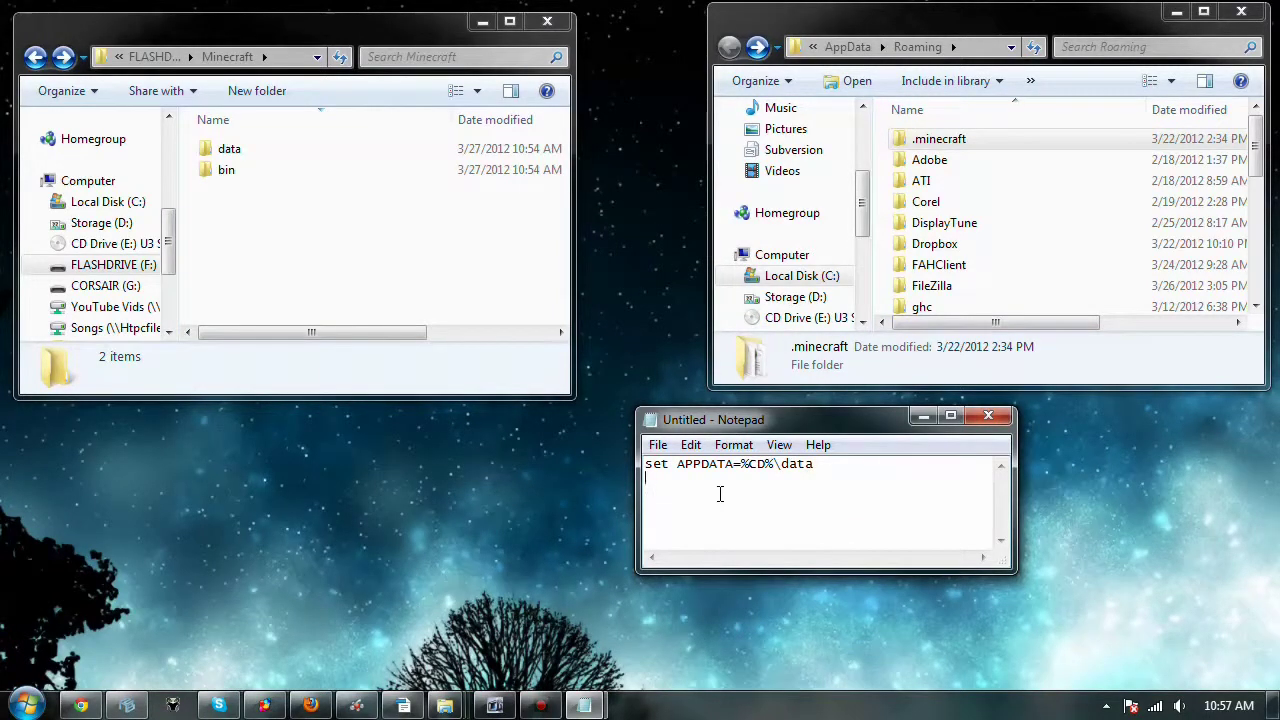
{"action": "type", "text": "bin\\minecraft.exe"}
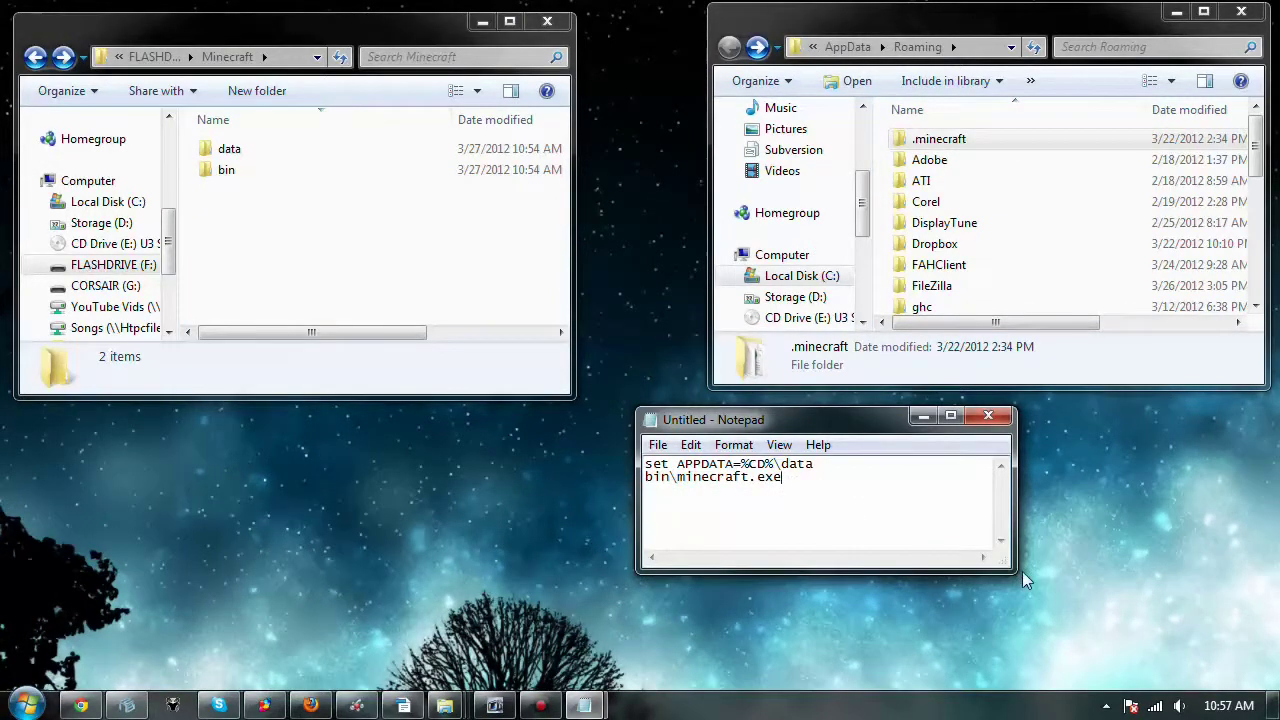
{"action": "left_click_drag", "start_coordinate": [1012, 568], "coordinate": [840, 505]}
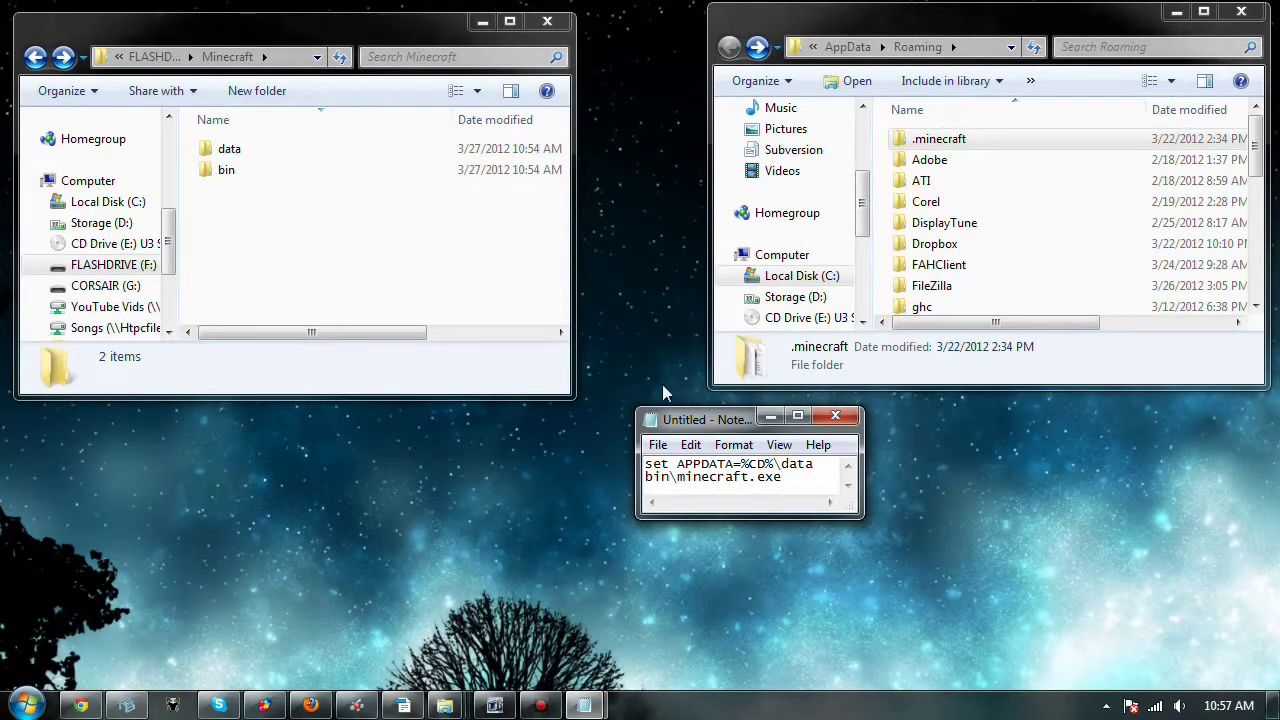
Save the script as portable_minecraft.bat (All Files type) in F:\Minecraft, then run it.
{"action": "left_click", "coordinate": [658, 444]}
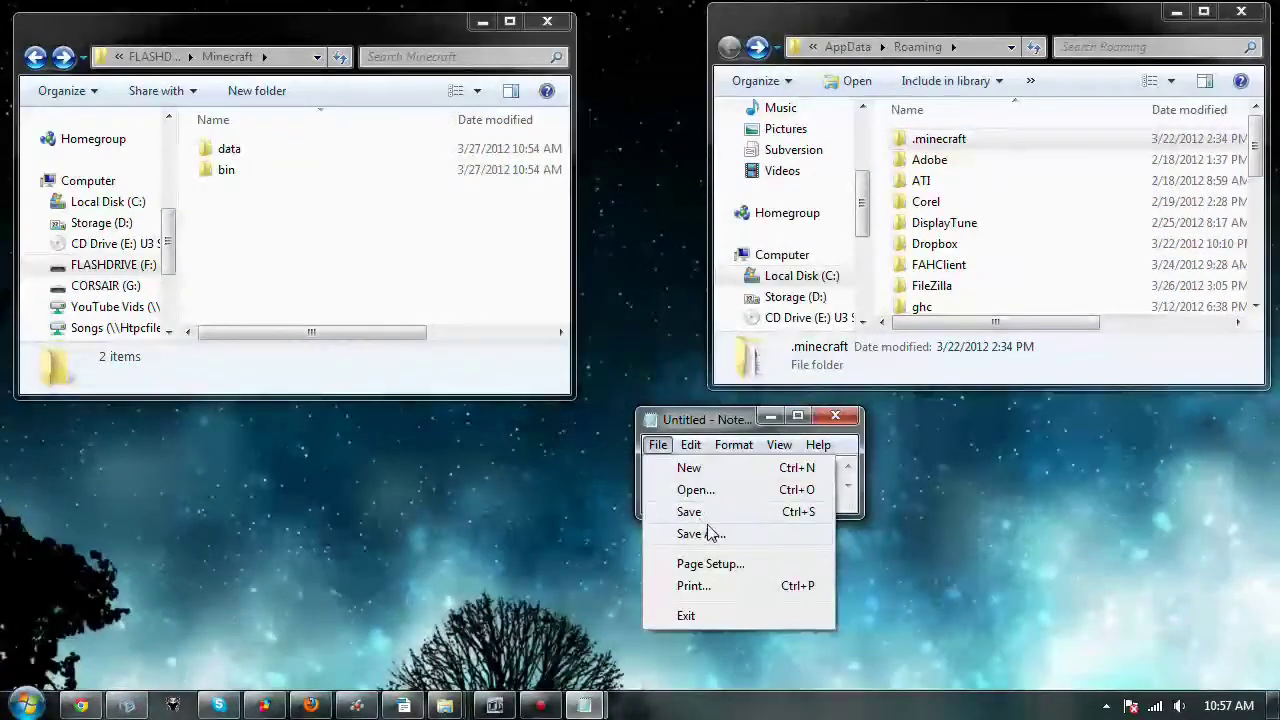
{"action": "left_click", "coordinate": [710, 513]}
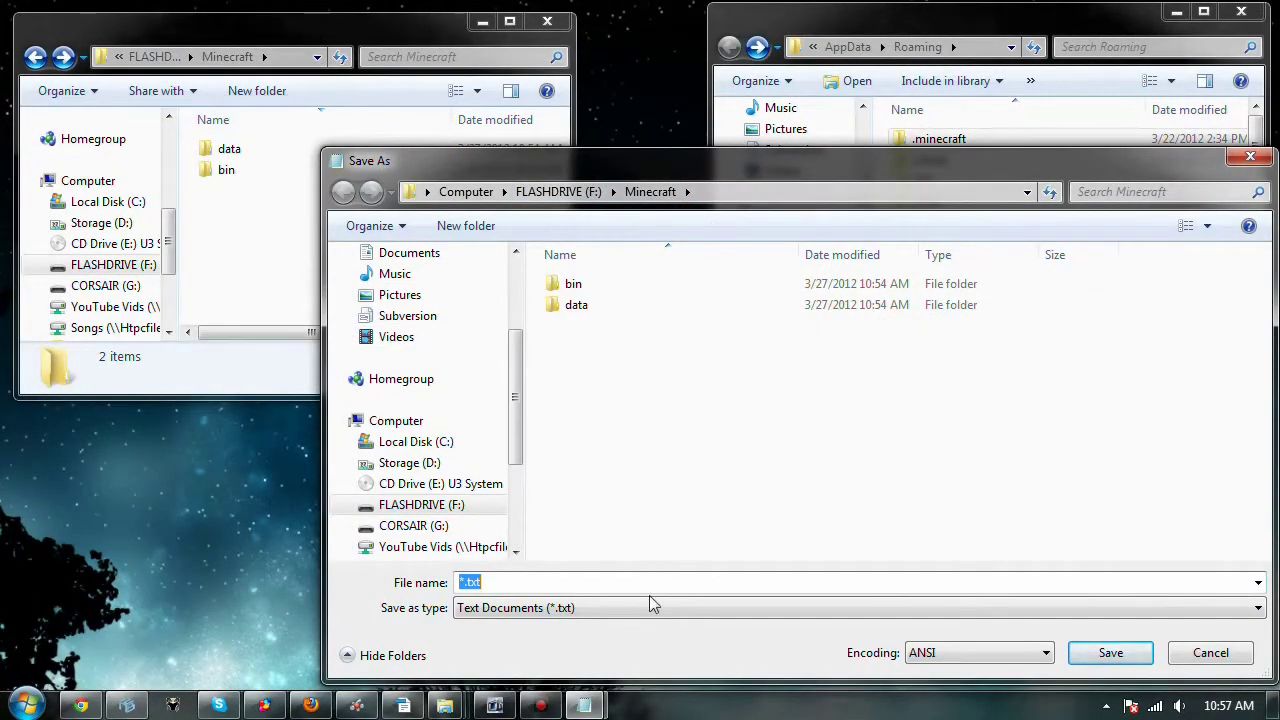
{"action": "left_click", "coordinate": [590, 608]}
{"action": "left_click", "coordinate": [578, 642]}
{"action": "left_click", "coordinate": [497, 583]}
{"action": "type", "text": "portable"}
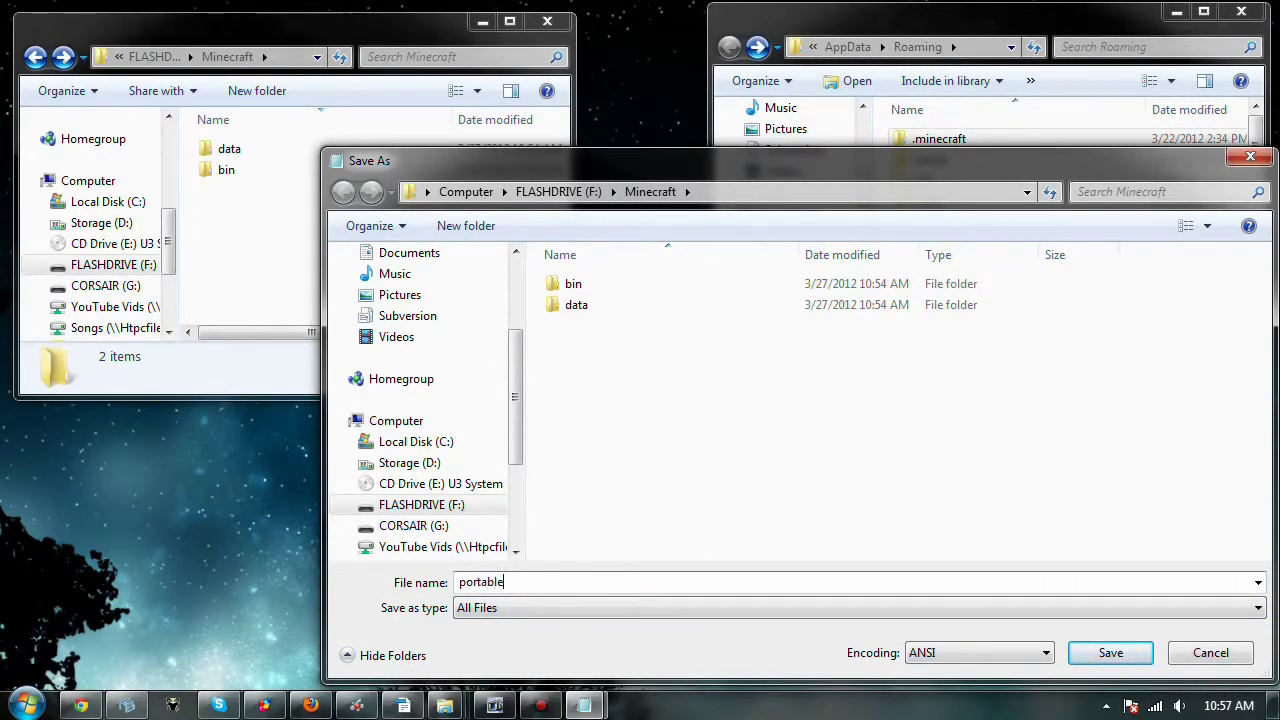
{"action": "type", "text": "_minecraft.bat"}
{"action": "left_click", "coordinate": [1110, 653]}
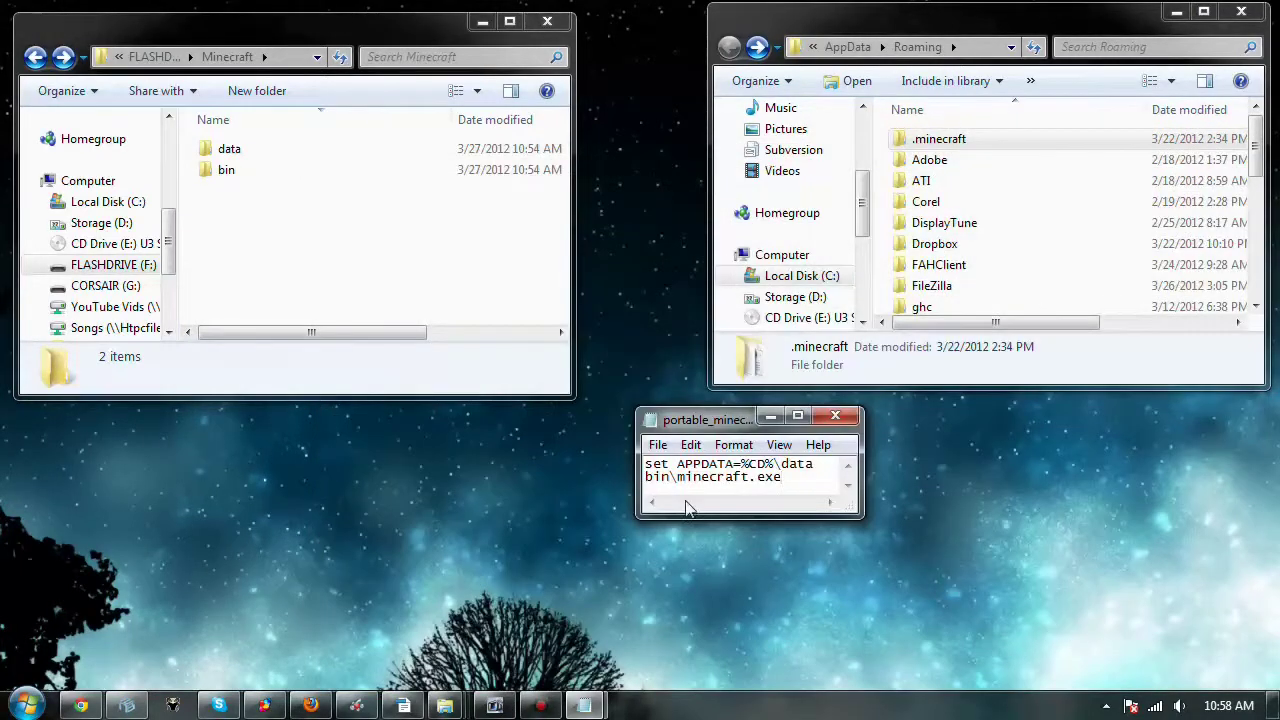
{"action": "left_click", "coordinate": [272, 195]}
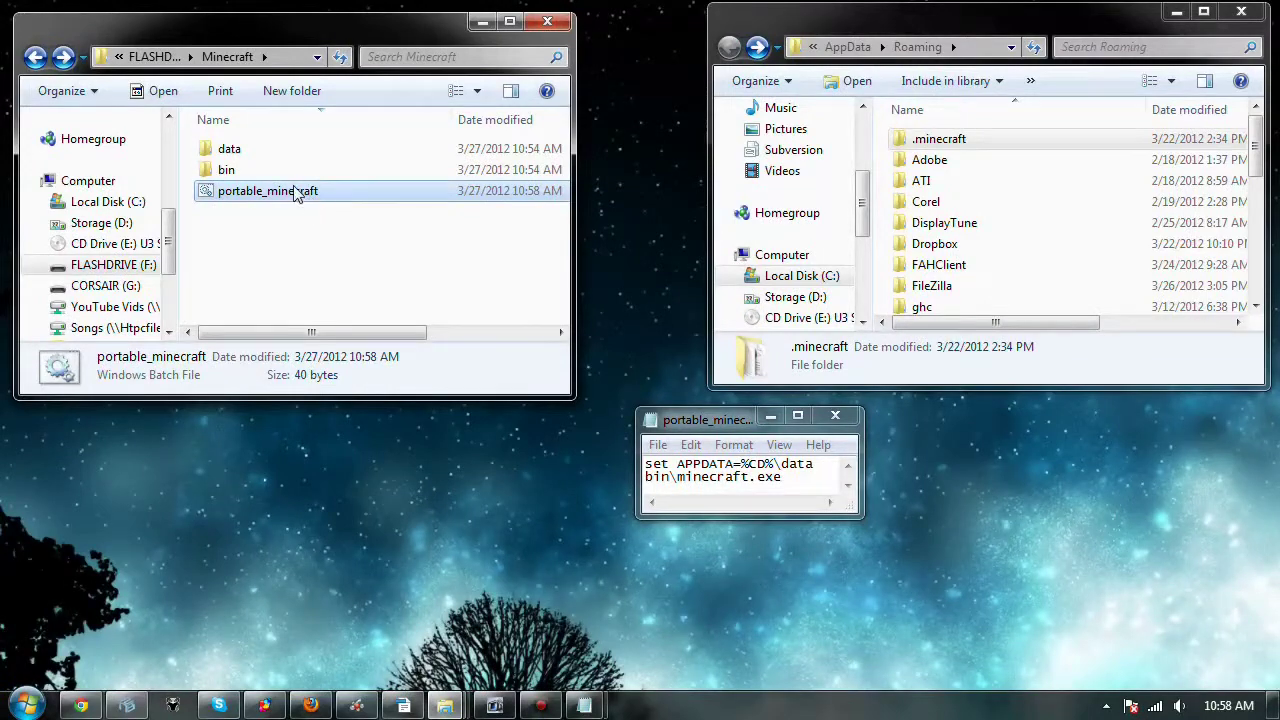
{"action": "double_click", "coordinate": [256, 197]}
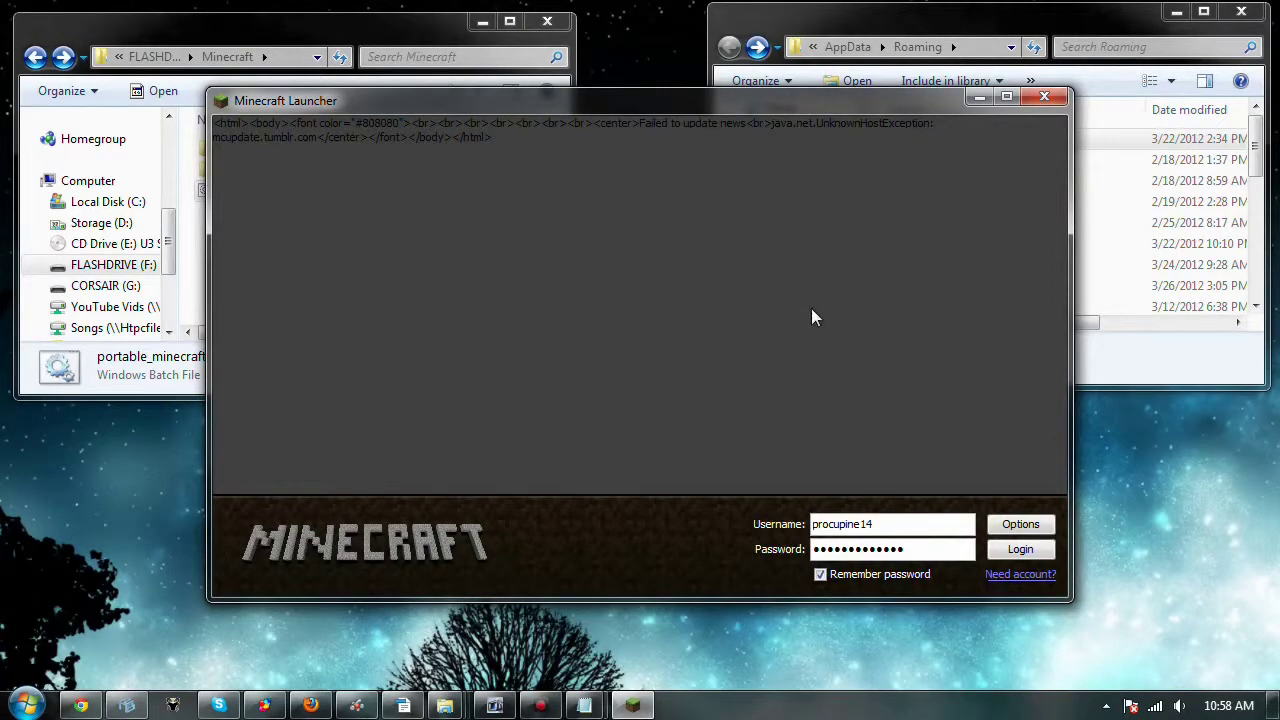
Log in, play offline, and select Test World in the Singleplayer world list.
{"action": "left_click", "coordinate": [1020, 550]}
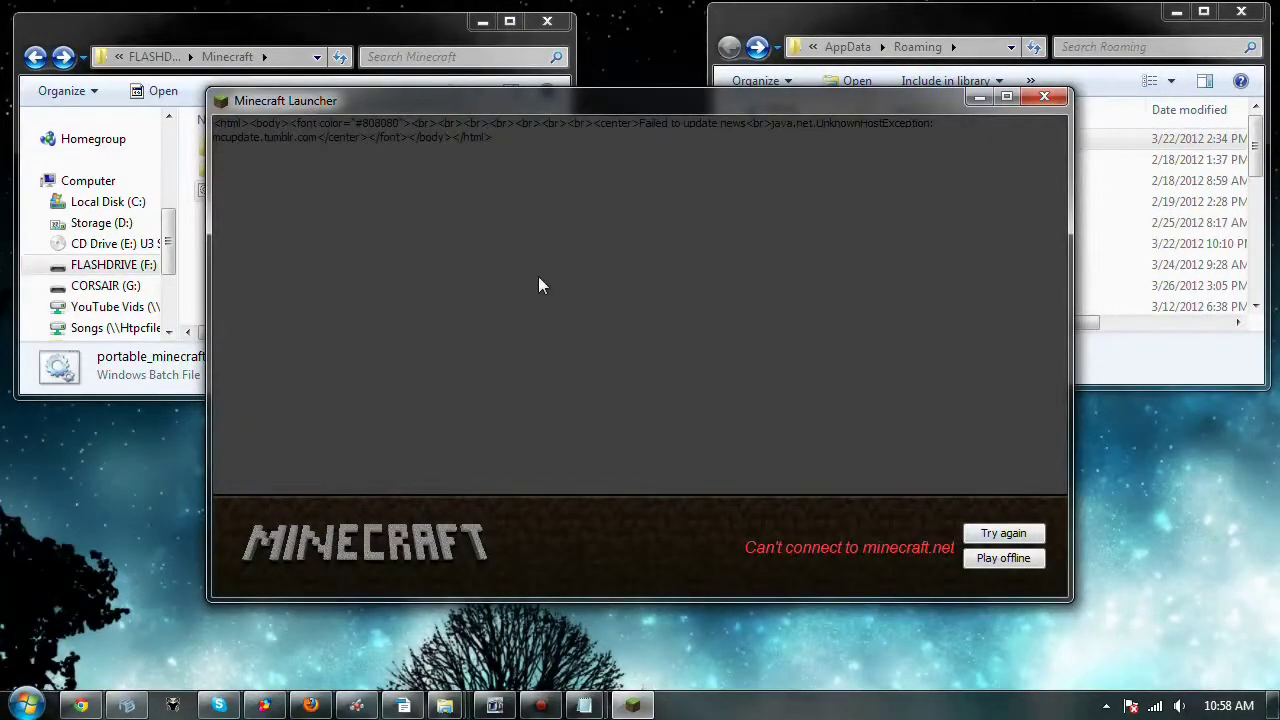
{"action": "left_click", "coordinate": [990, 563]}
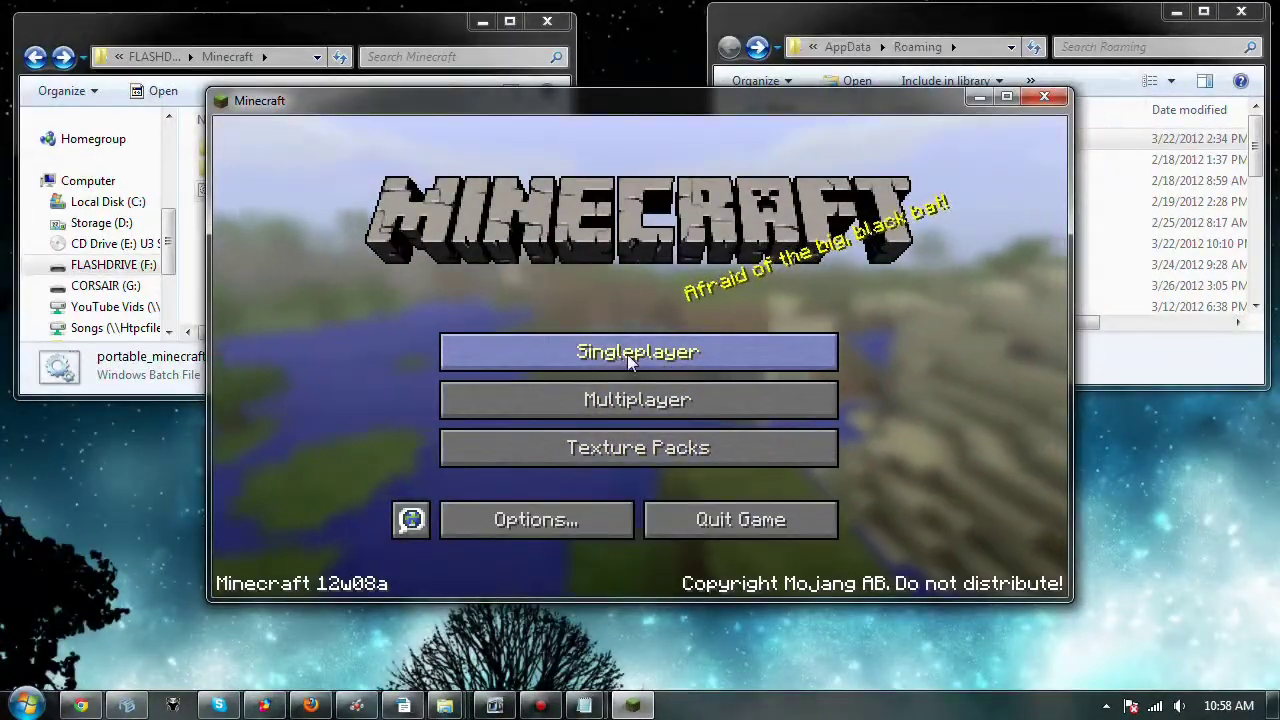
{"action": "left_click", "coordinate": [627, 360]}
{"action": "left_click", "coordinate": [465, 316]}
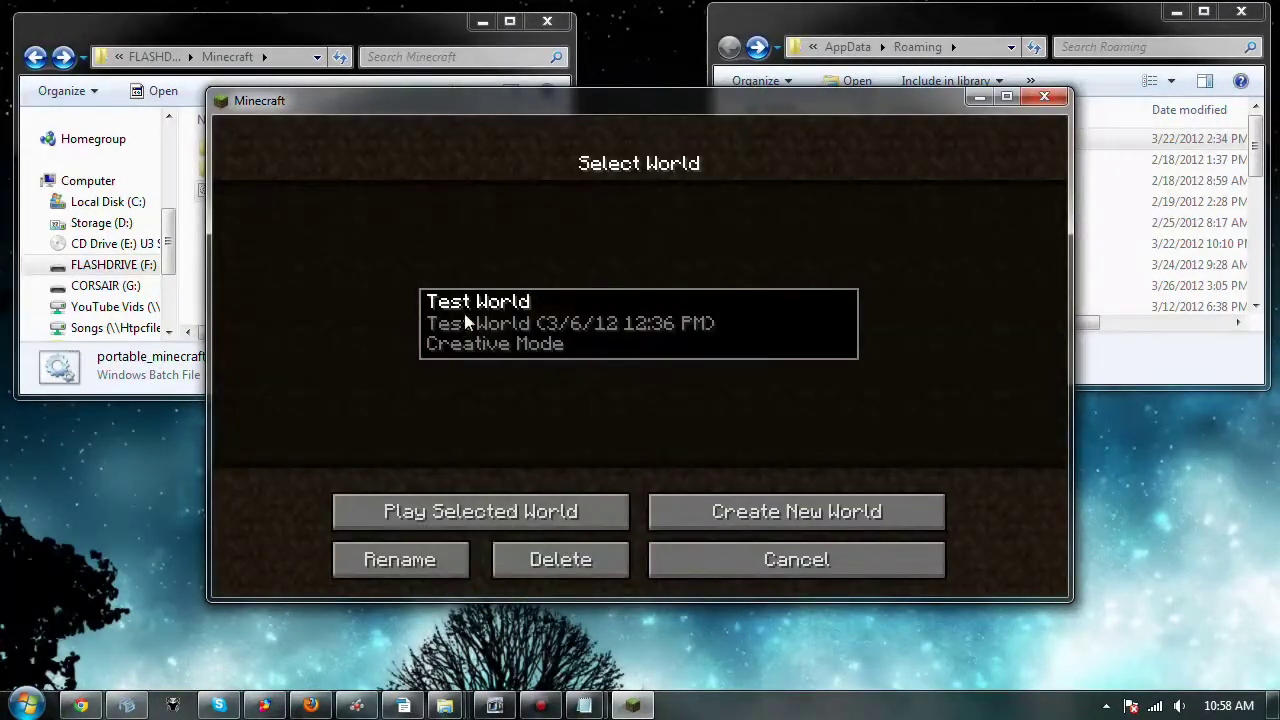
Load Test World, walk along the torch-lit rail tunnels, and pause to the game menu.
{"action": "left_click", "coordinate": [510, 512]}
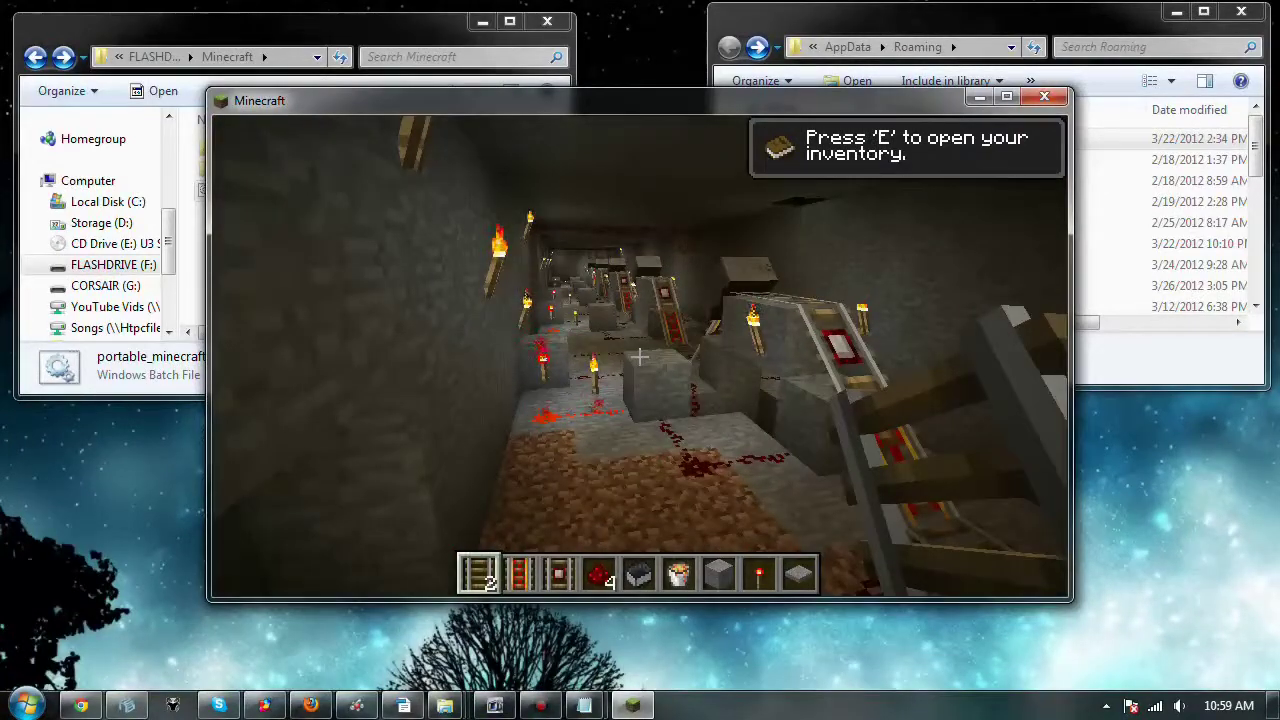
{"action": "key", "text": "w"}
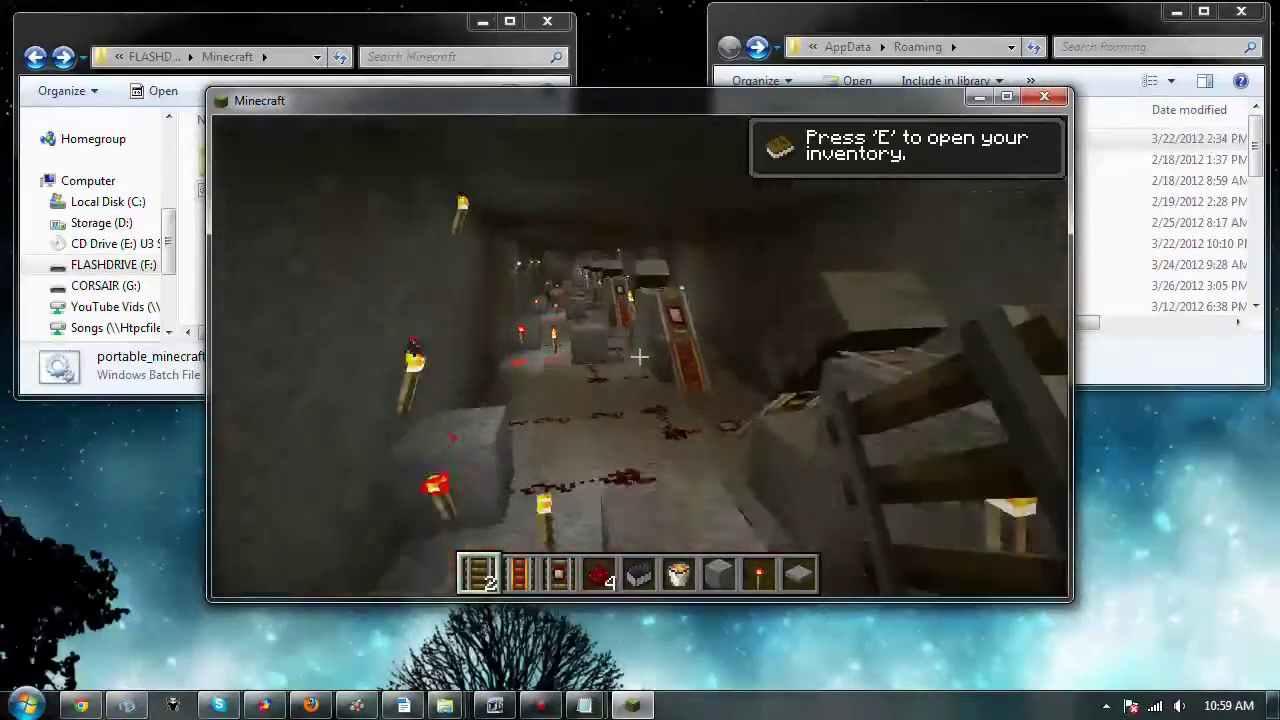
{"action": "key", "text": "w"}
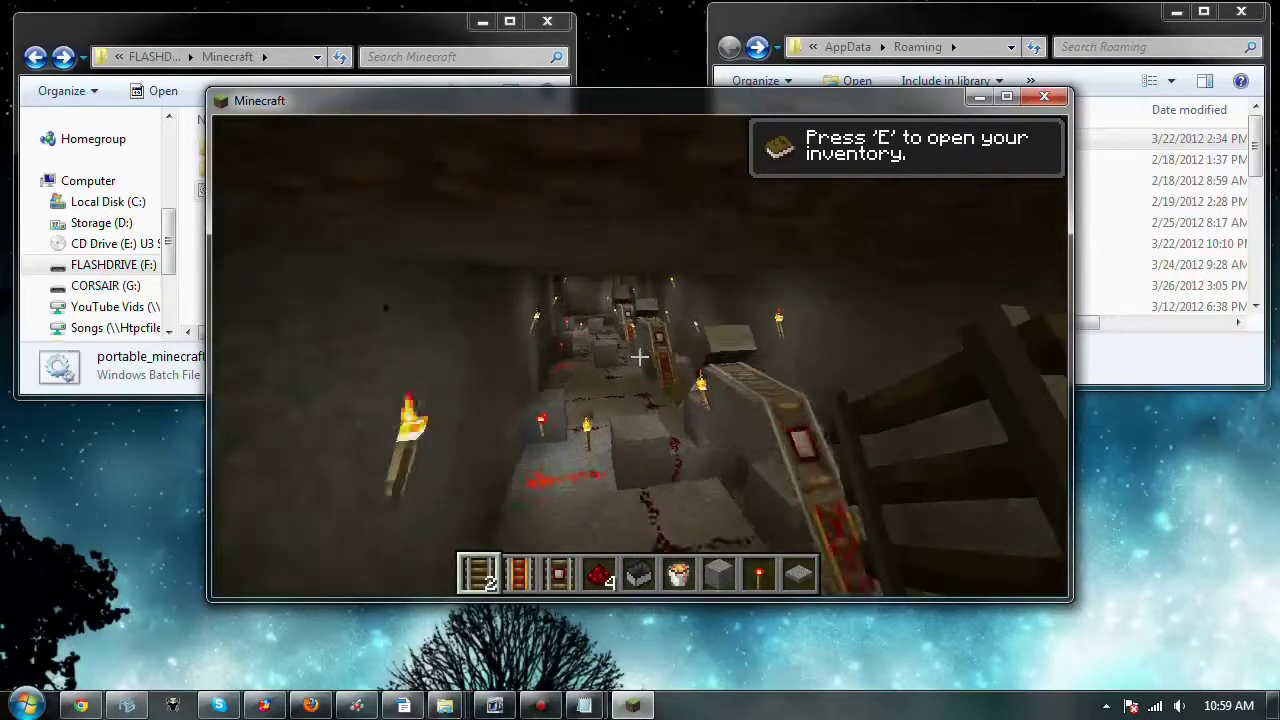
{"action": "key", "text": "w"}
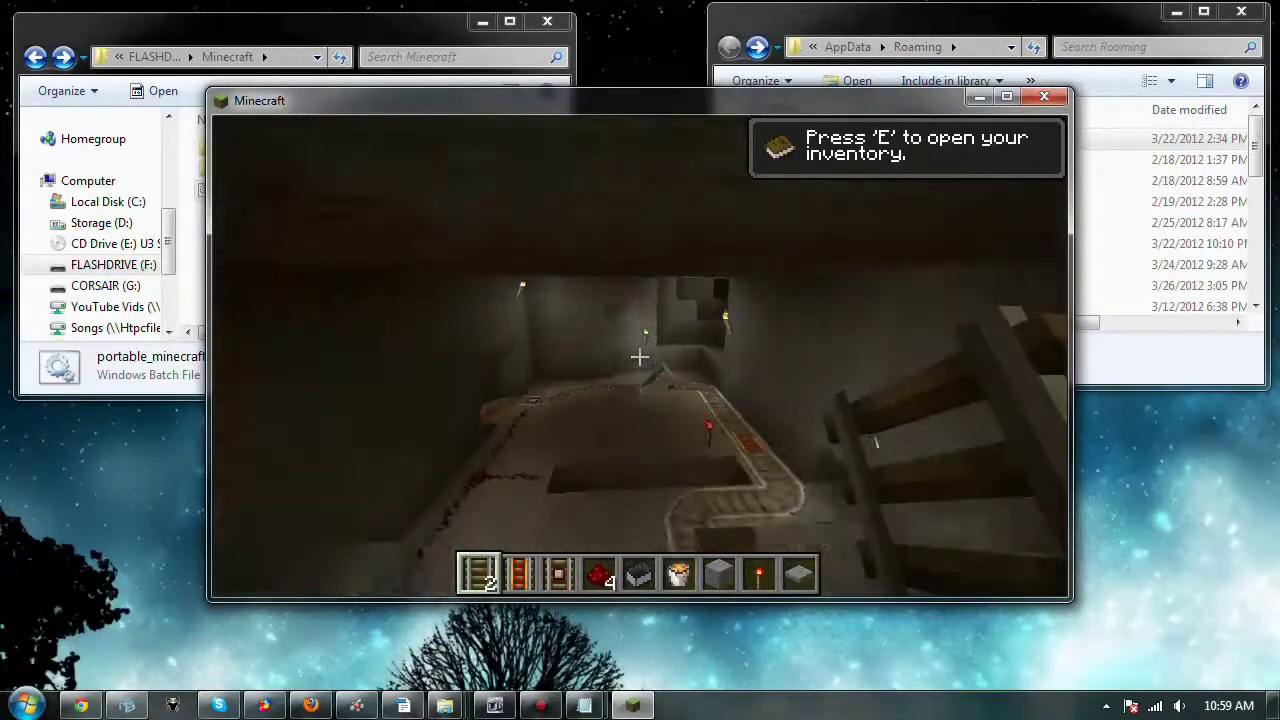
{"action": "key", "text": "w"}
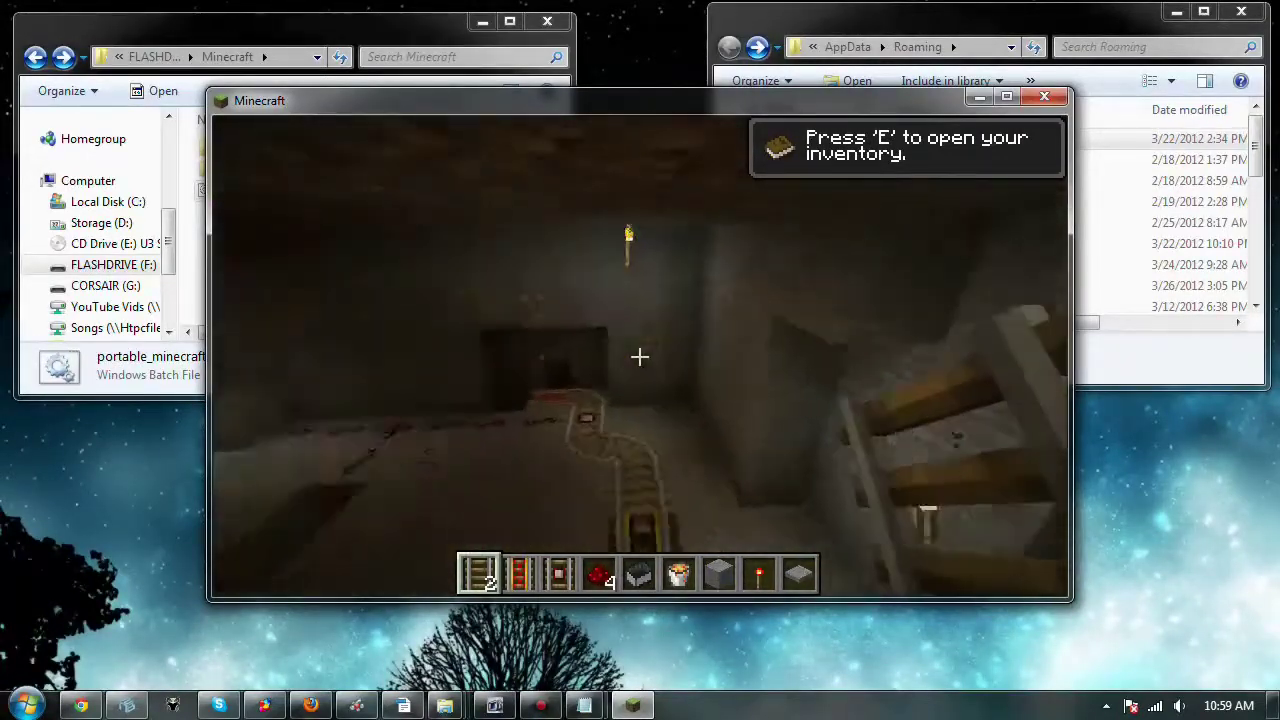
{"action": "key", "text": "w"}
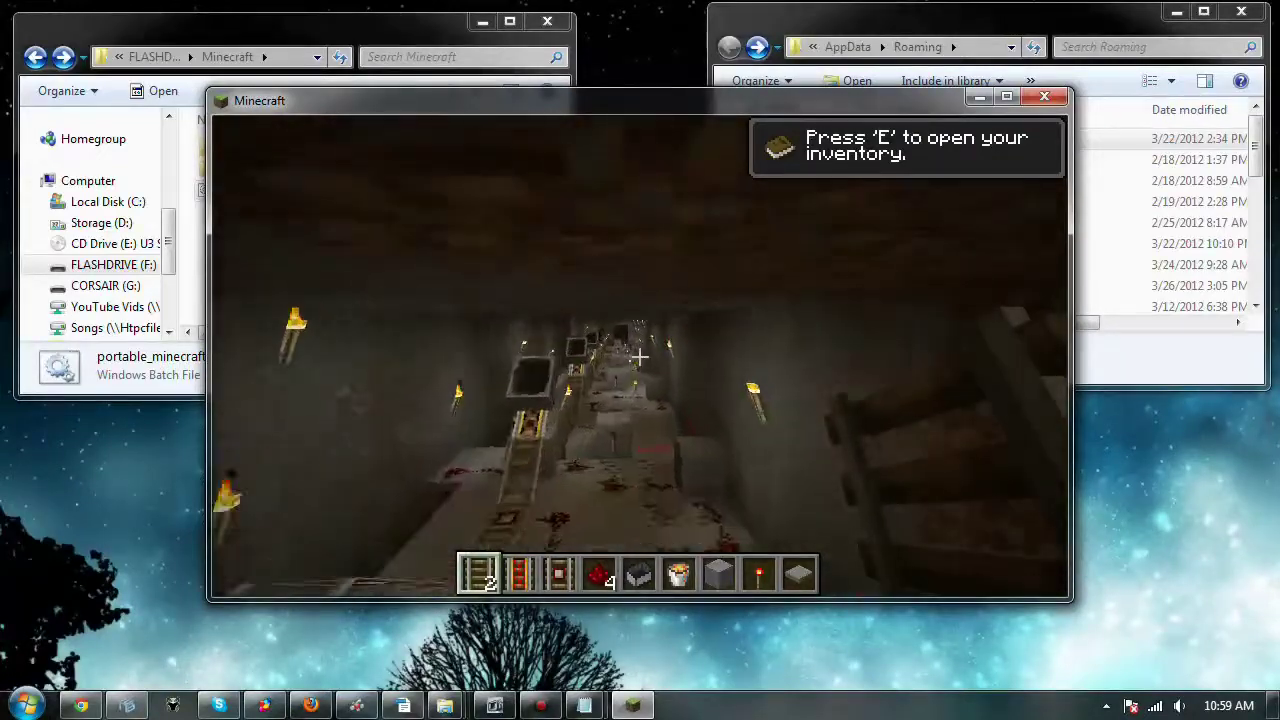
{"action": "key", "text": "w"}
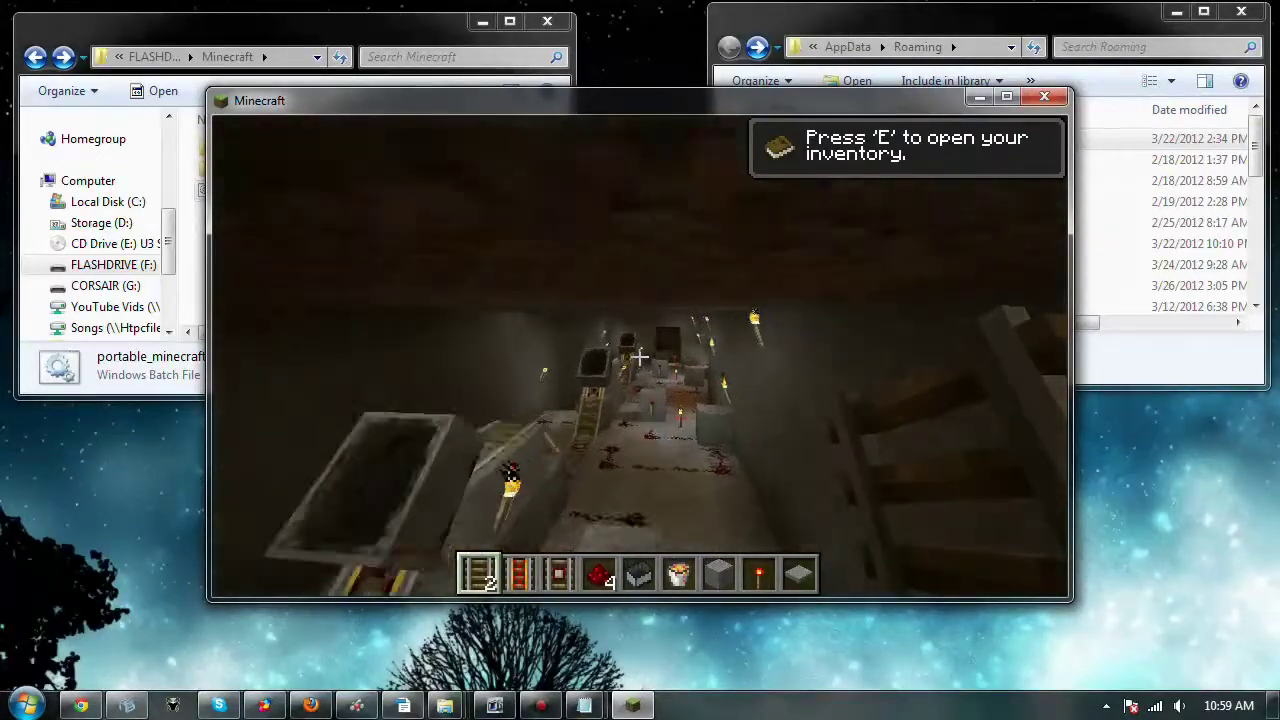
{"action": "key", "text": "w"}
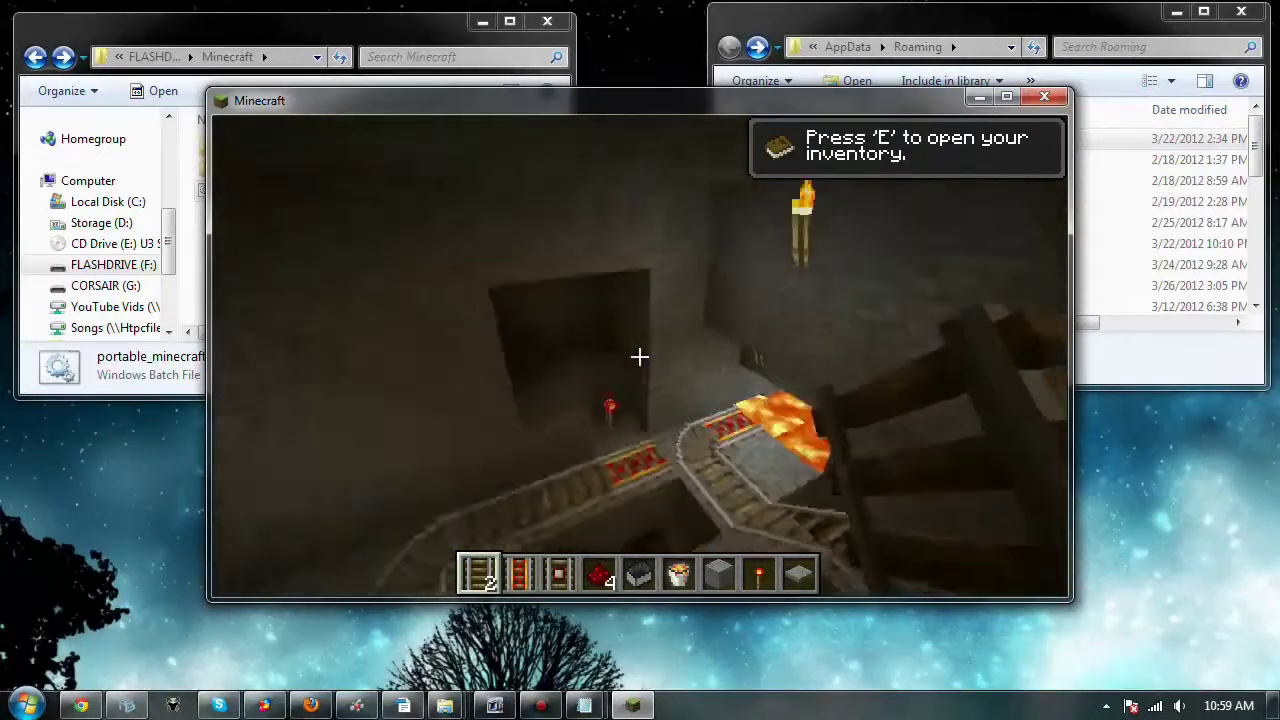
{"action": "key", "text": "w"}
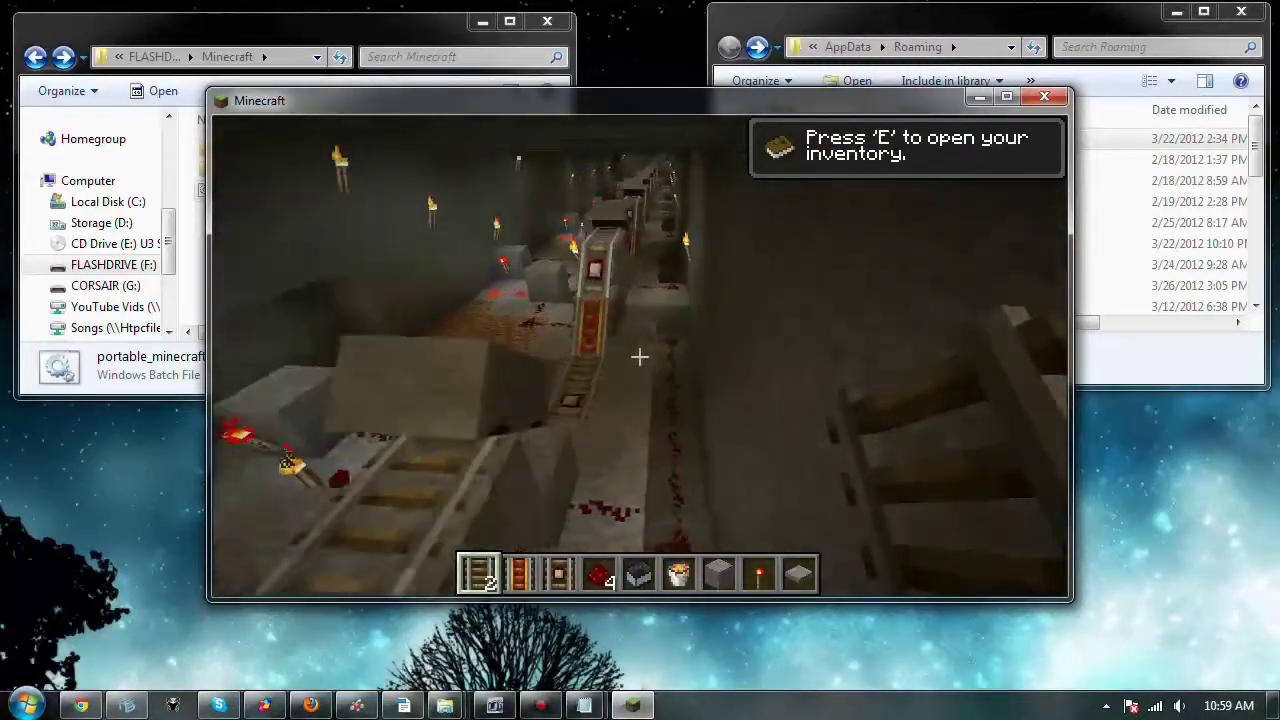
{"action": "key", "text": "w"}
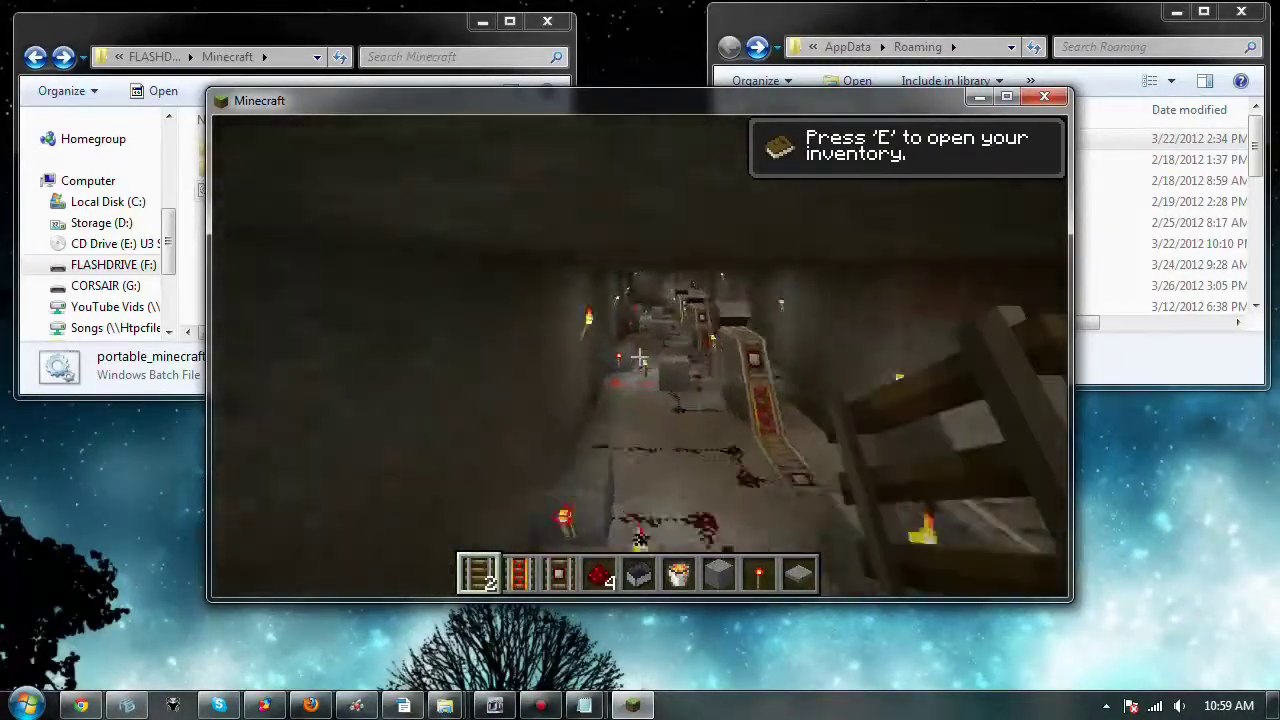
{"action": "key", "text": "w"}
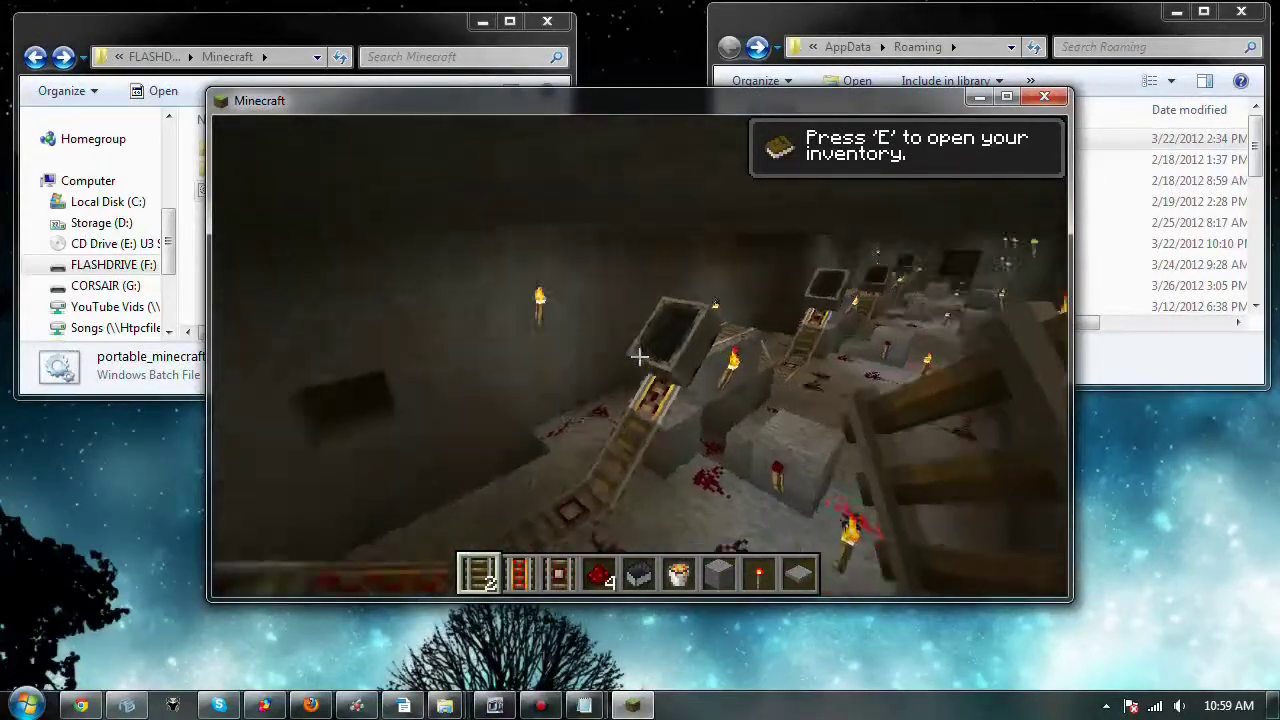
{"action": "key", "text": "w"}
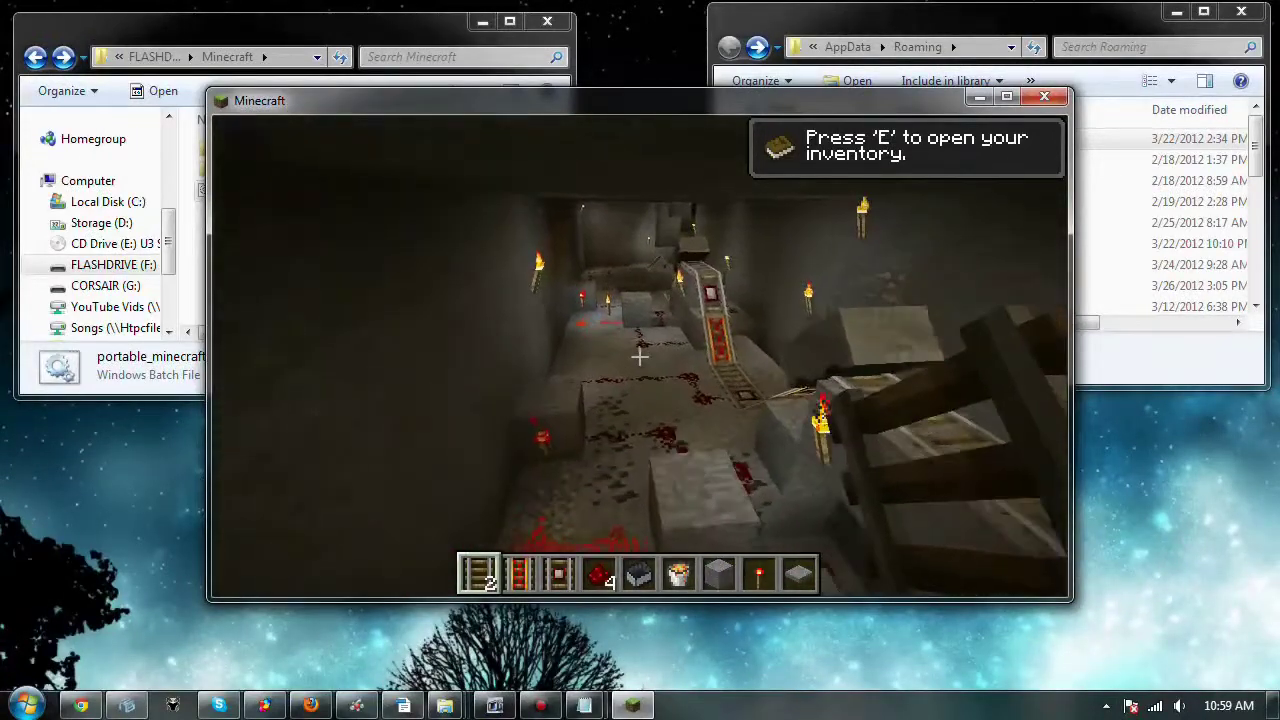
{"action": "key", "text": "w"}
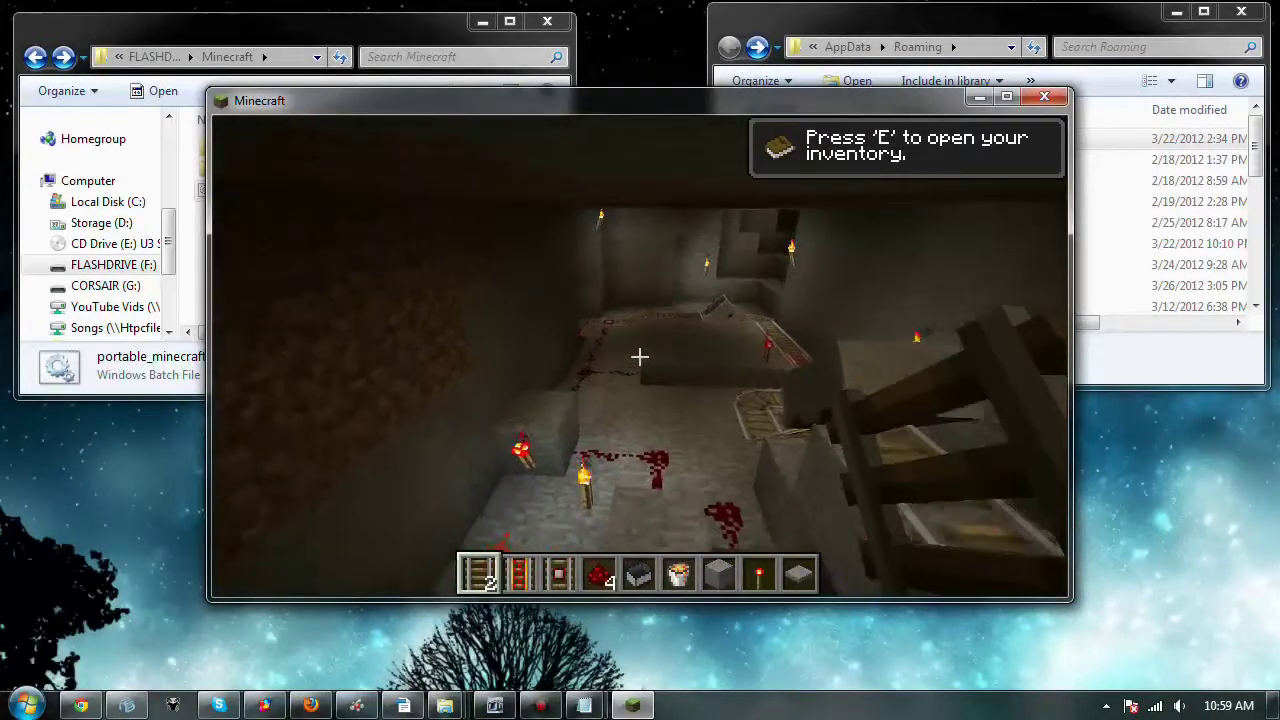
{"action": "key", "text": "w"}
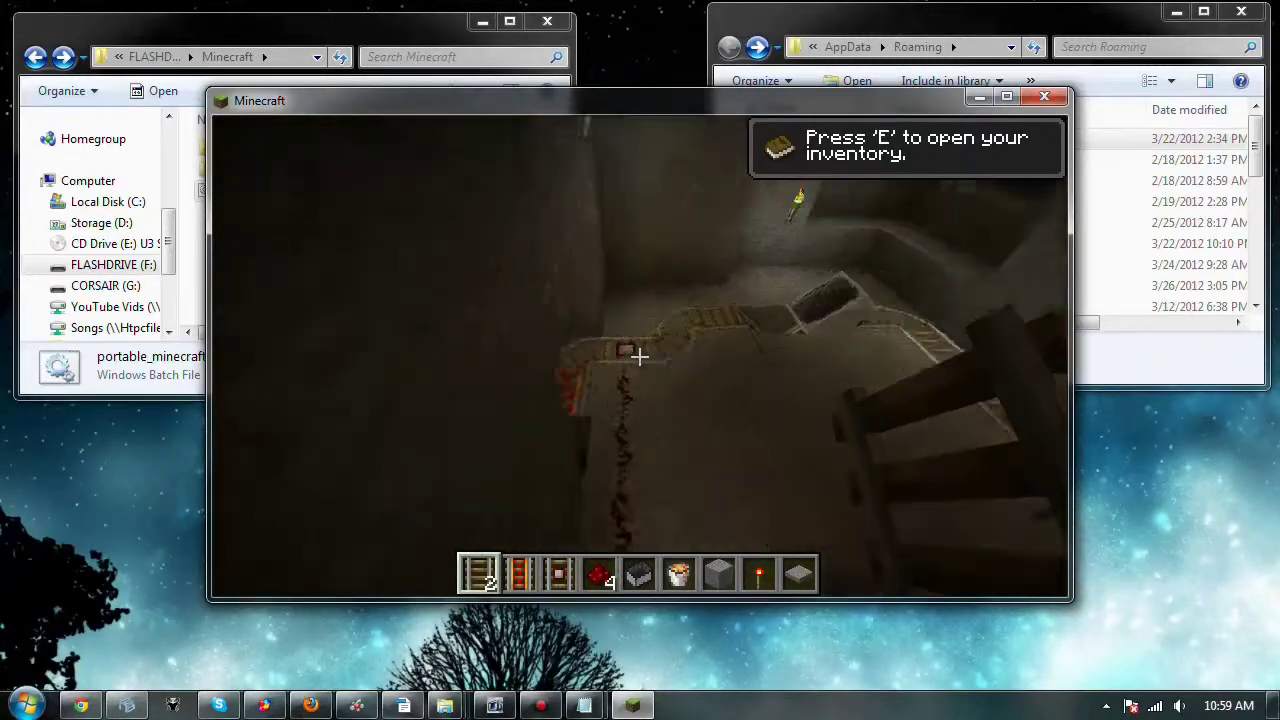
{"action": "key", "text": "Escape"}
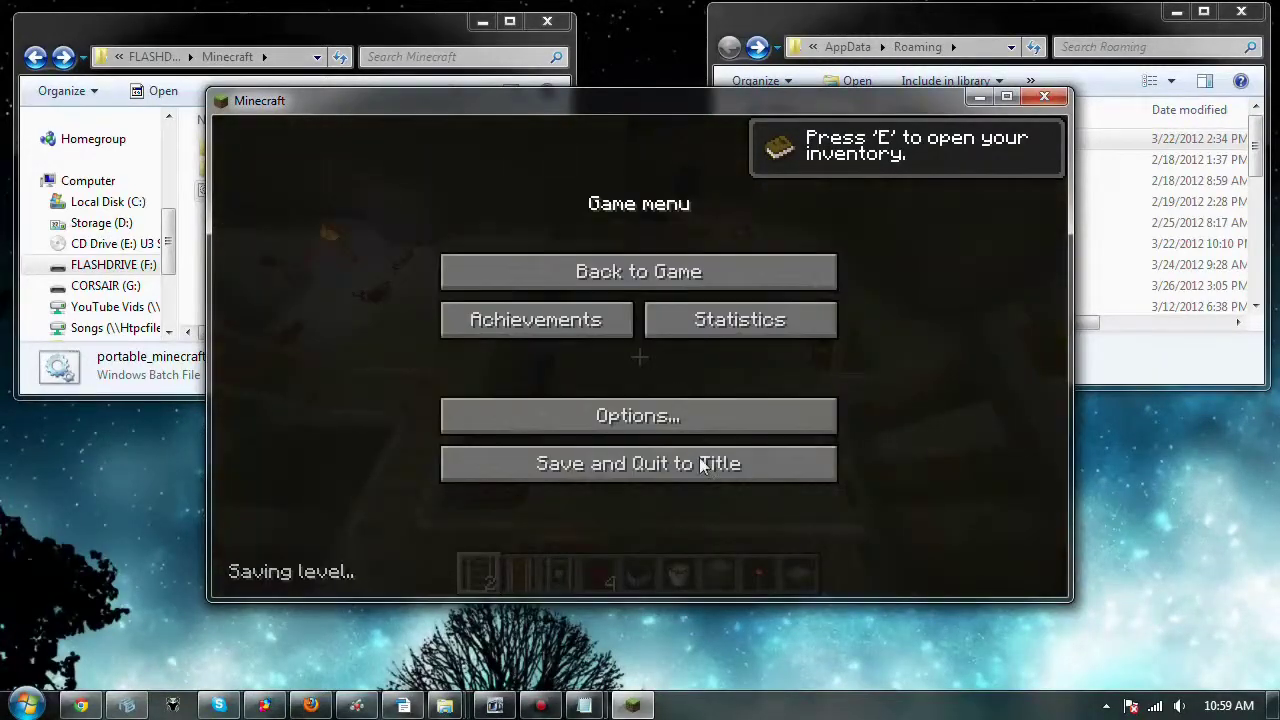
Save and quit to title, then copy the flash drive's Minecraft folder onto the desktop.
{"action": "left_click", "coordinate": [675, 466]}
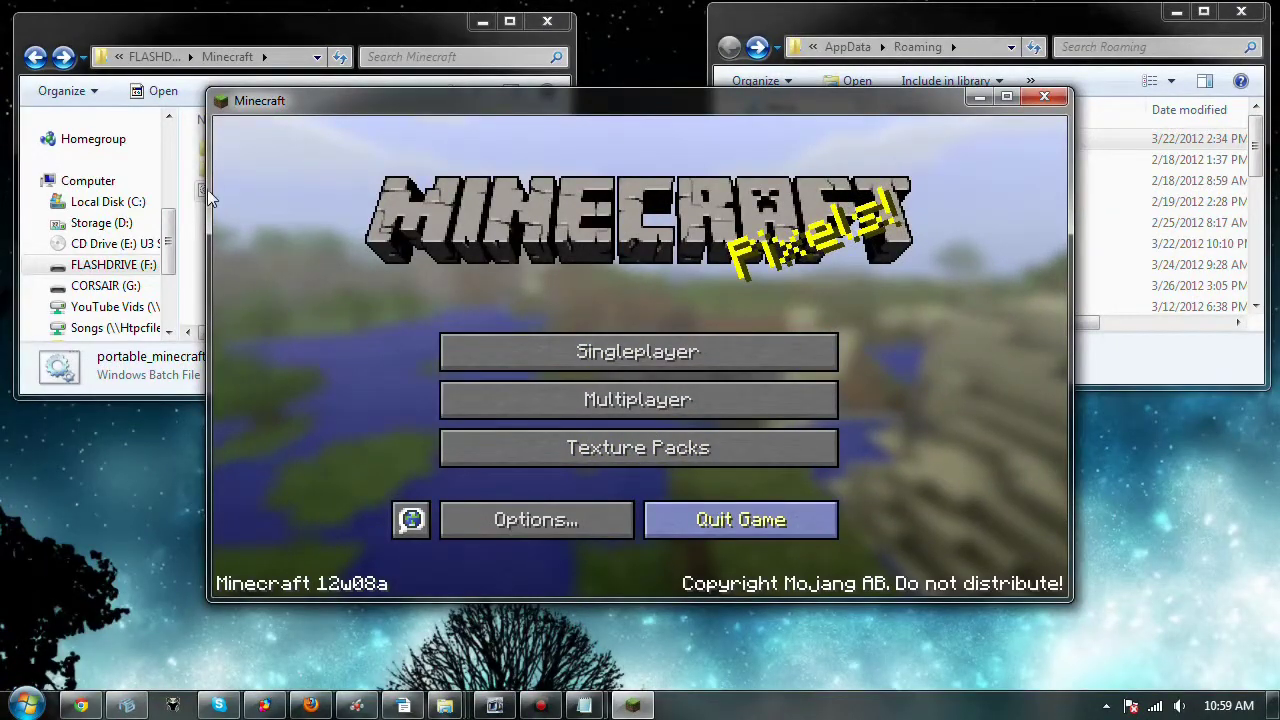
{"action": "key", "text": "BackSpace"}
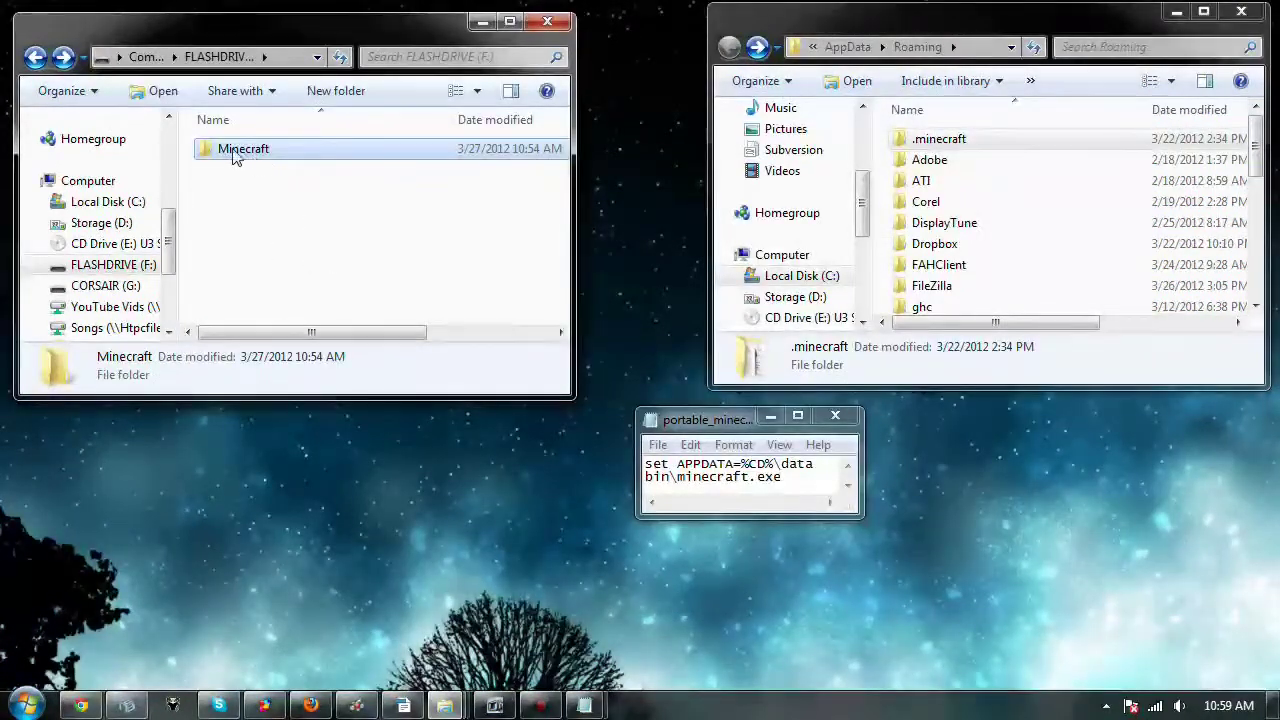
{"action": "left_click_drag", "start_coordinate": [233, 157], "coordinate": [350, 587]}
{"action": "left_click", "coordinate": [245, 152]}
{"action": "left_click_drag", "start_coordinate": [297, 22], "coordinate": [861, 22]}
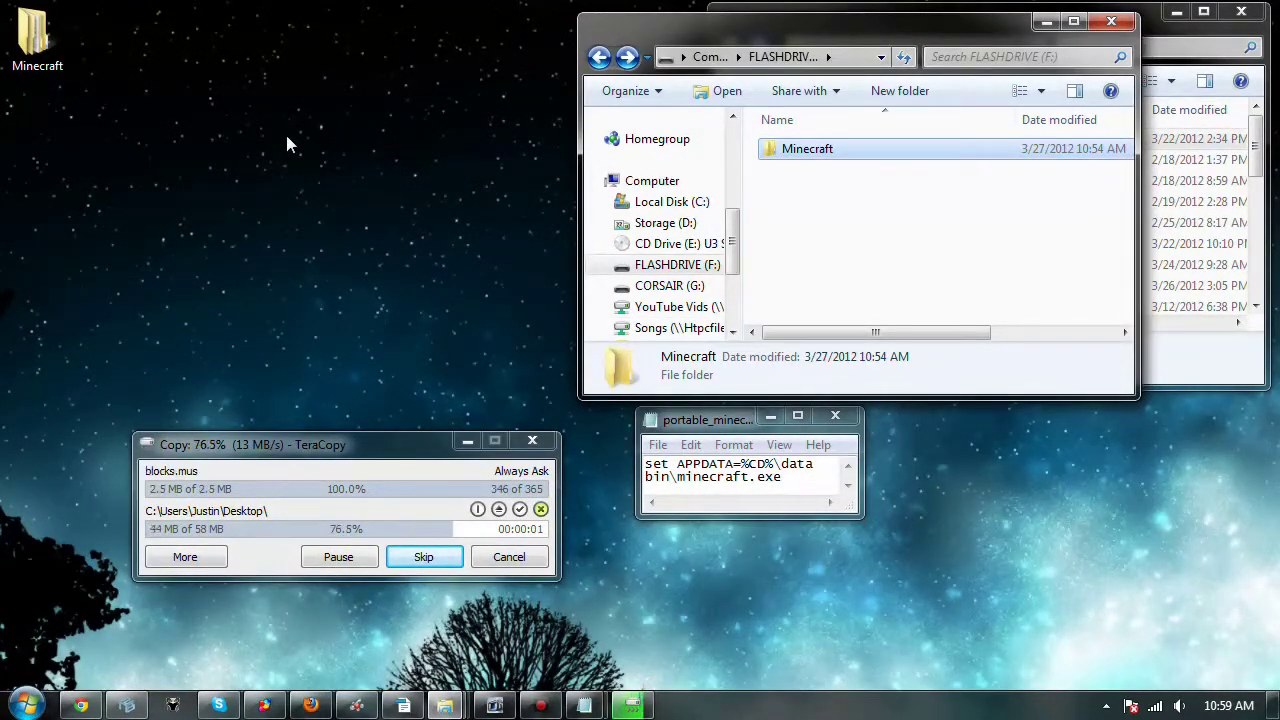
Run portable_minecraft from the desktop Minecraft folder offline, check the Singleplayer list, then quit the game.
{"action": "double_click", "coordinate": [42, 12]}
{"action": "double_click", "coordinate": [860, 217]}
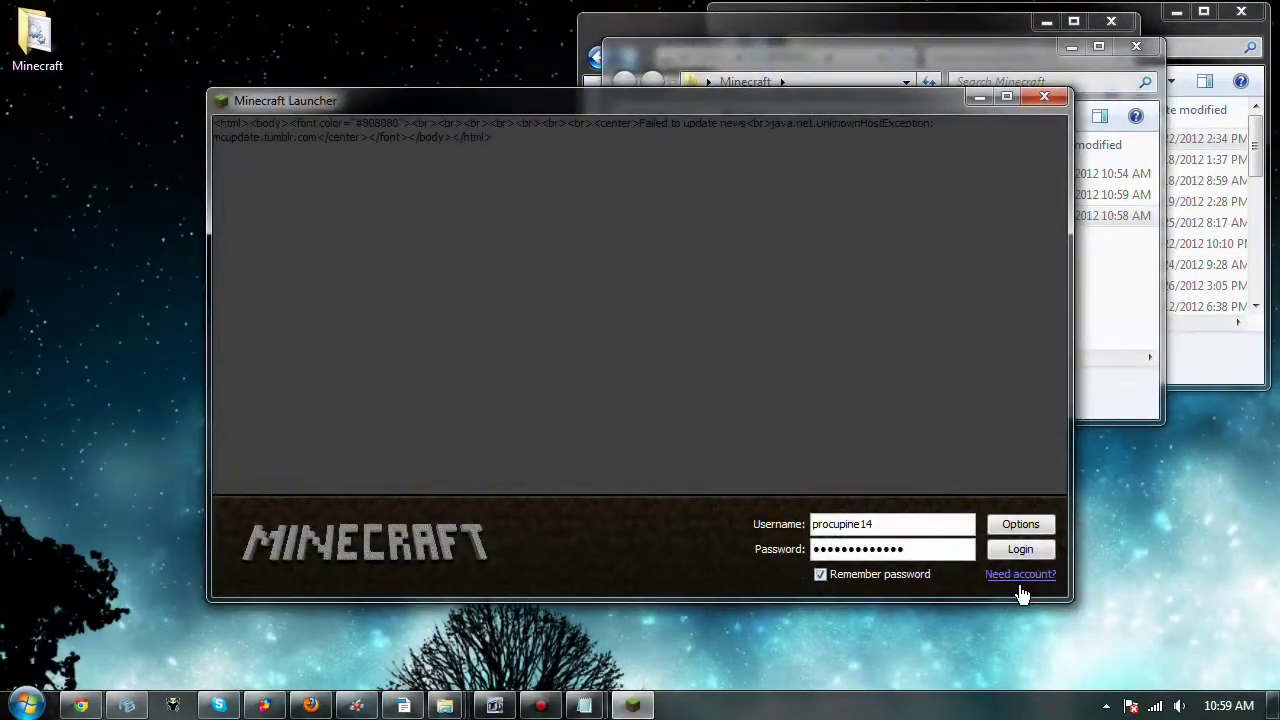
{"action": "left_click", "coordinate": [1020, 549]}
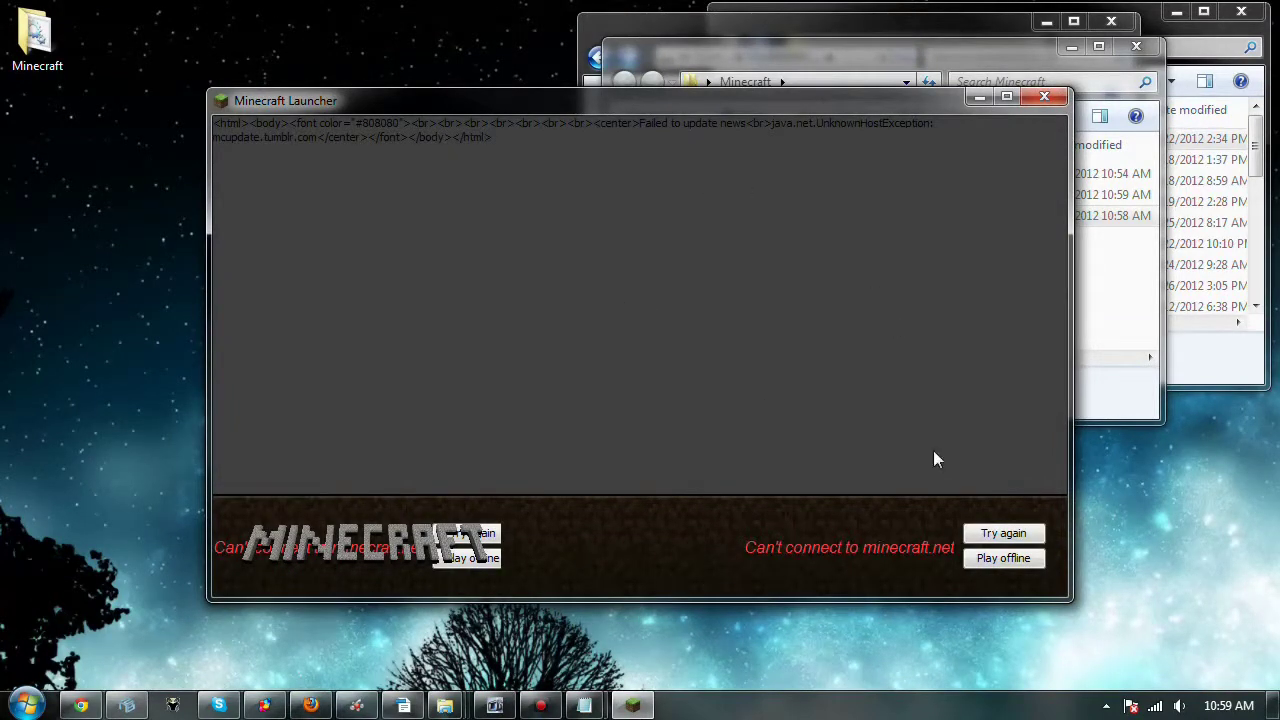
{"action": "left_click", "coordinate": [1000, 562]}
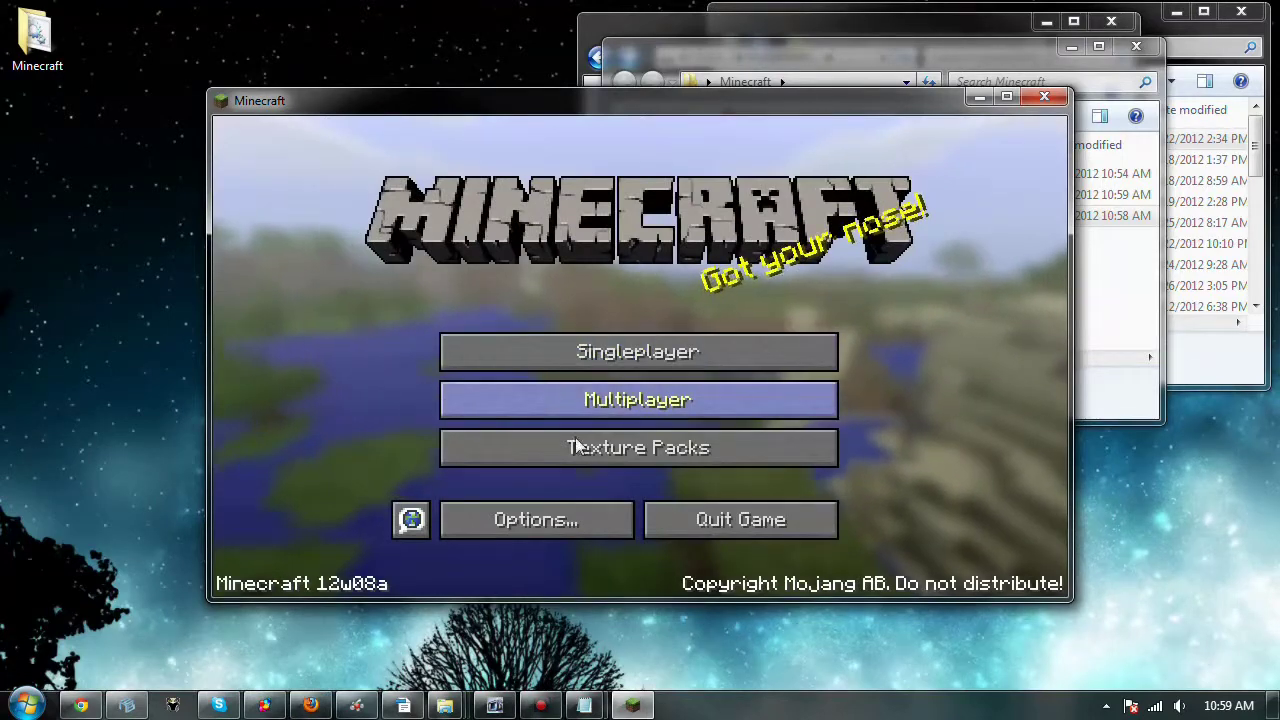
{"action": "left_click", "coordinate": [645, 360]}
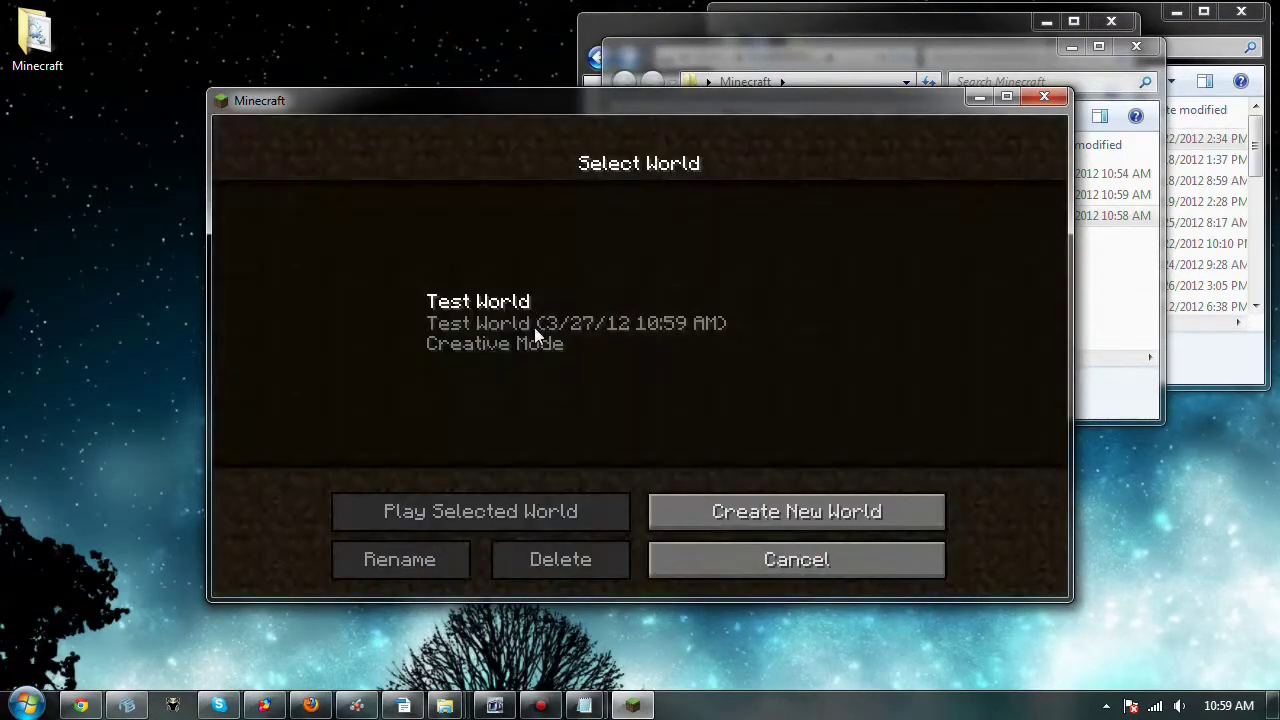
{"action": "left_click", "coordinate": [915, 565]}
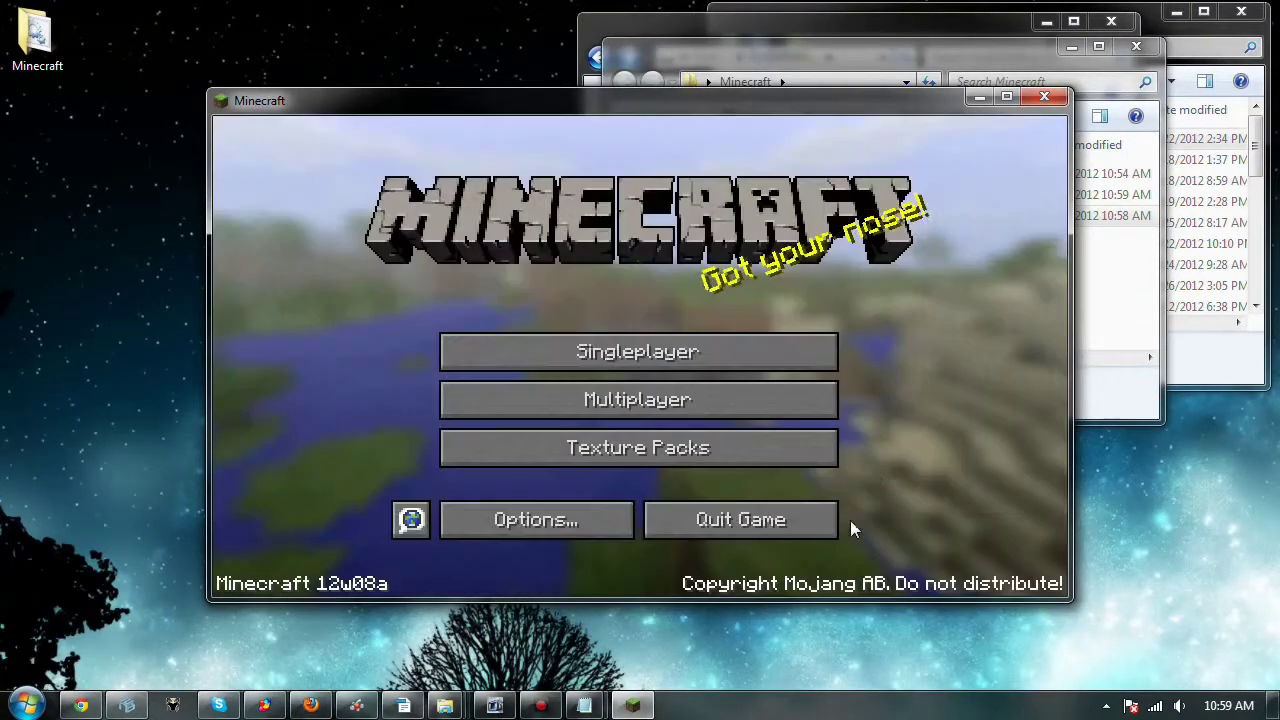
{"action": "left_click", "coordinate": [745, 515]}
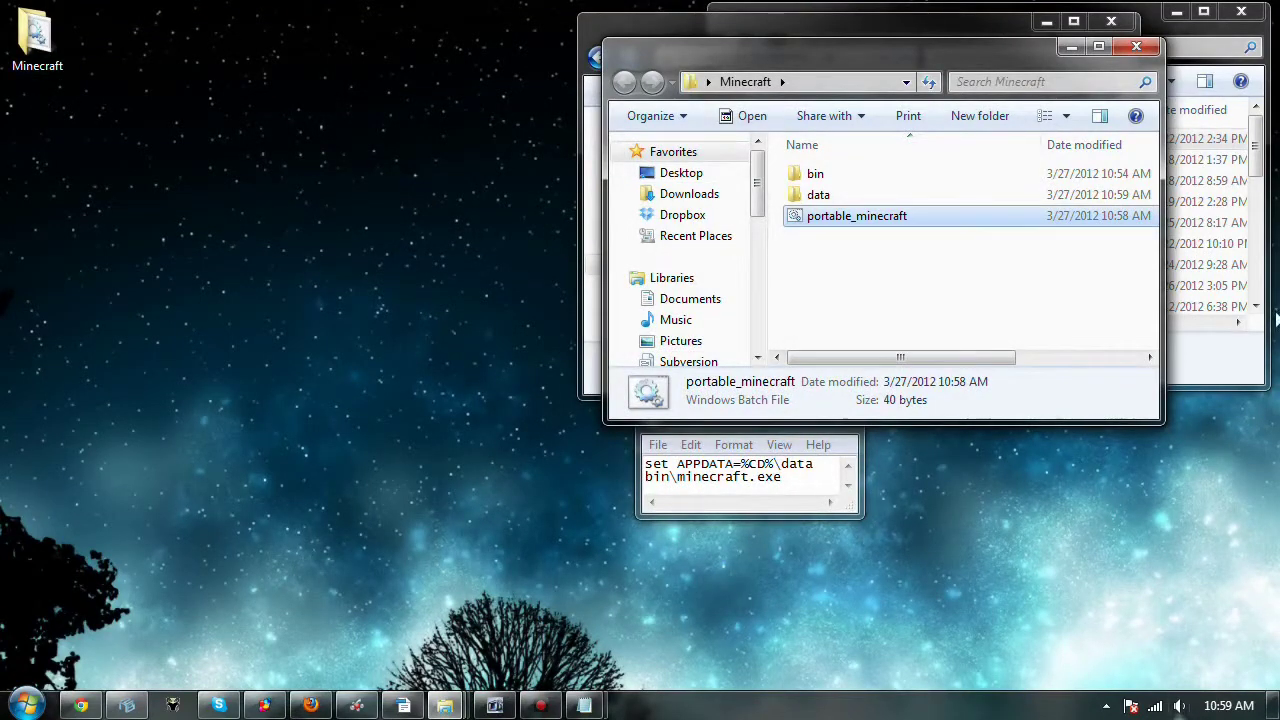
Create a 'Minecraft - Shortcut' in the desktop Minecraft folder beside bin, data and portable_minecraft.
{"action": "left_click", "coordinate": [985, 322]}
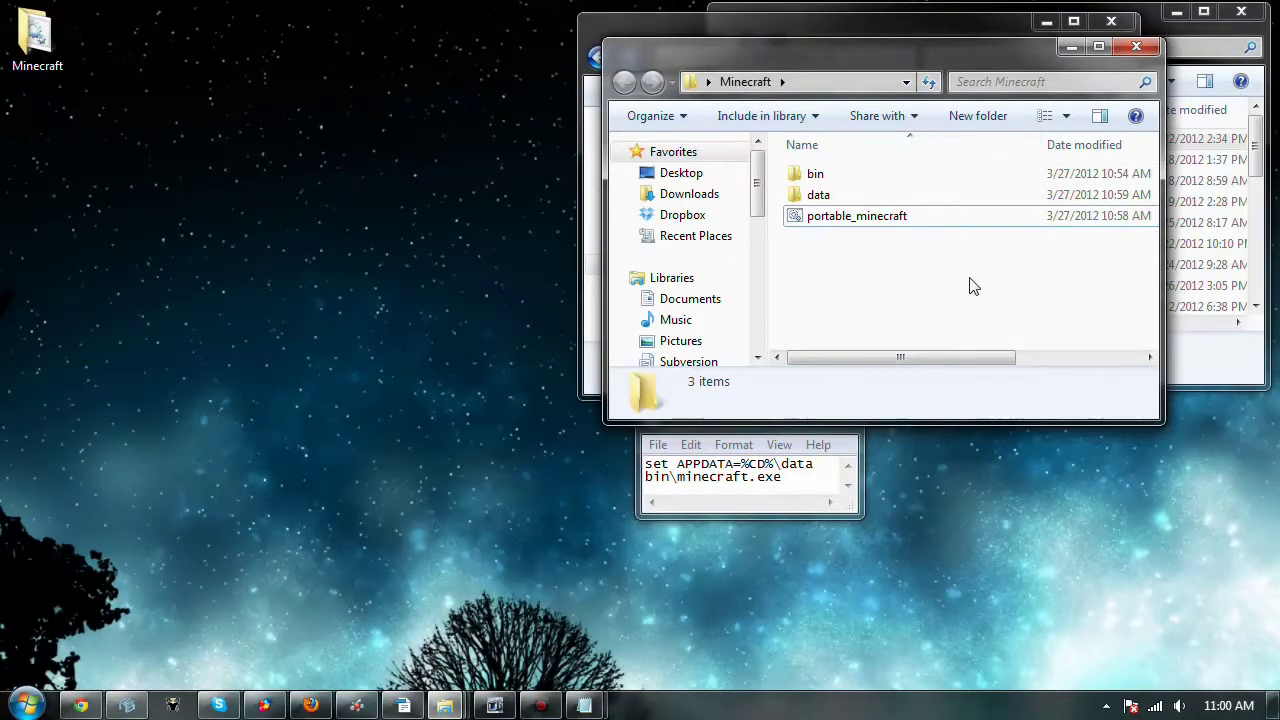
{"action": "left_click_drag", "start_coordinate": [690, 82], "coordinate": [870, 280]}
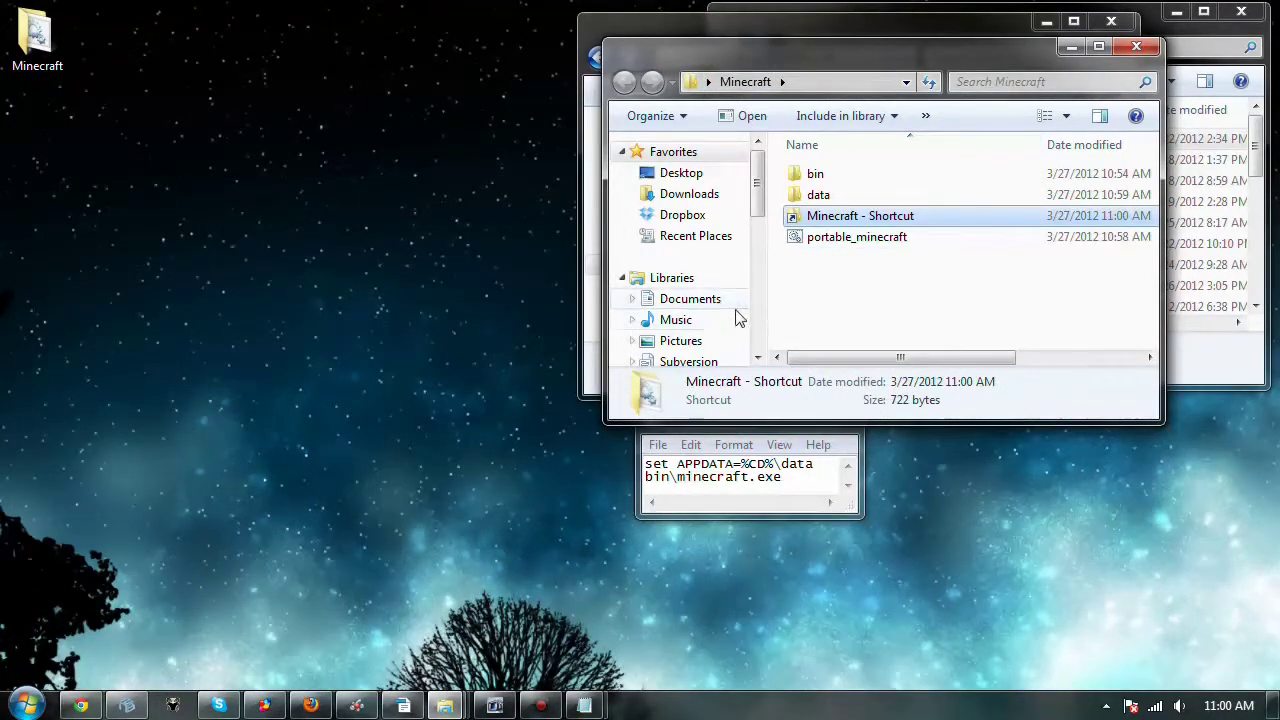
{"action": "left_click_drag", "start_coordinate": [807, 60], "coordinate": [591, 222]}
{"action": "left_click", "coordinate": [1020, 210]}
Delete the old Minecraft folder from FLASHDRIVE (F:) and copy the desktop Minecraft folder onto it.
{"action": "left_click", "coordinate": [815, 152]}
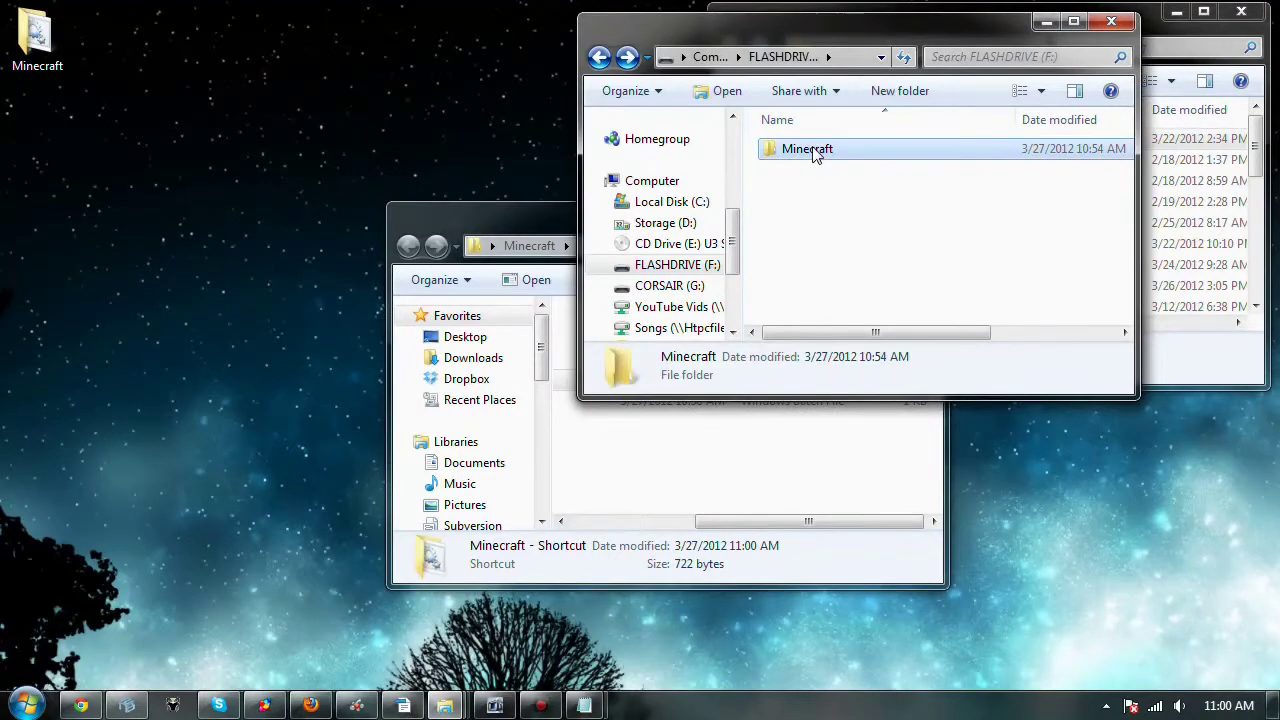
{"action": "key", "text": "Delete"}
{"action": "key", "text": "Return"}
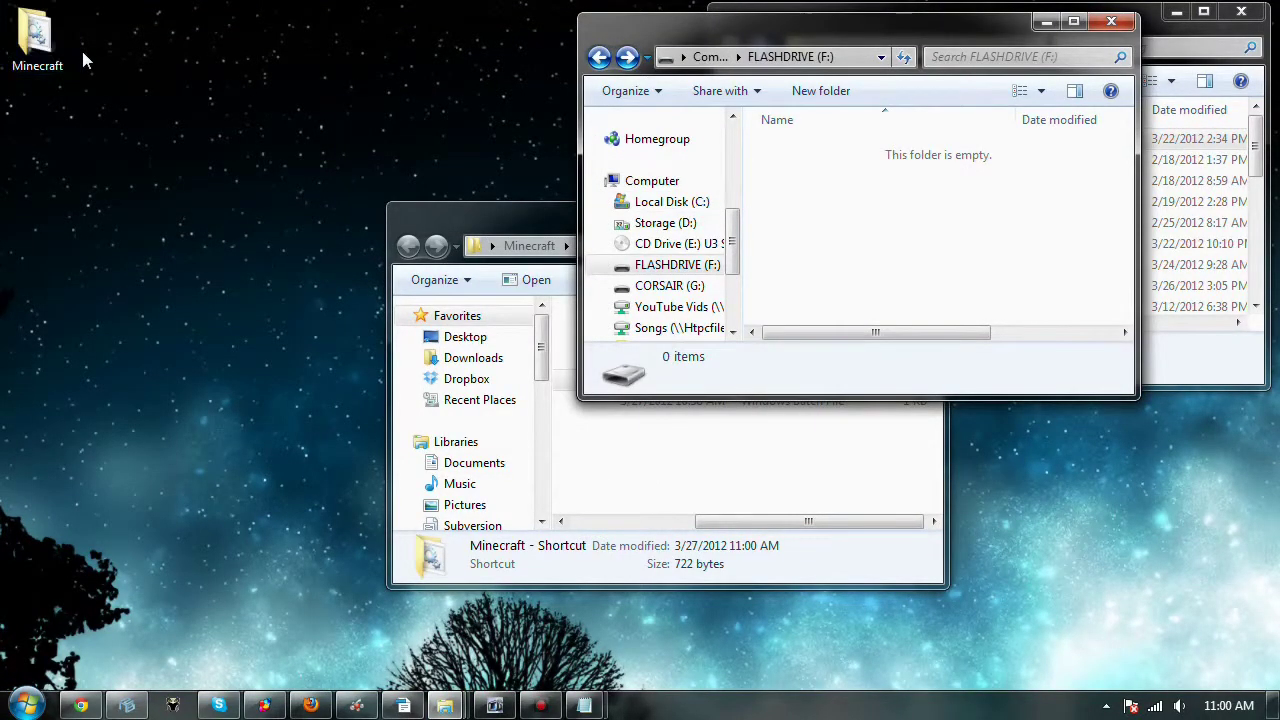
{"action": "left_click_drag", "start_coordinate": [35, 35], "coordinate": [943, 186]}
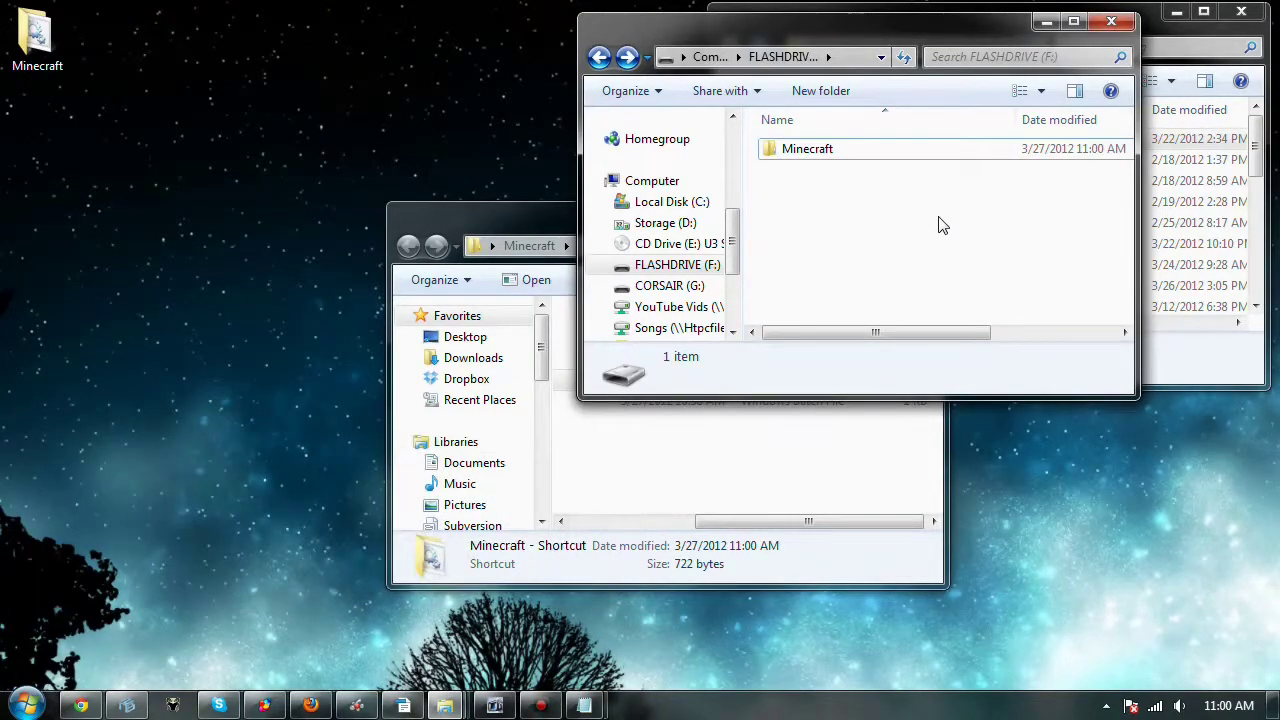
{"action": "left_click_drag", "start_coordinate": [880, 30], "coordinate": [352, 84]}
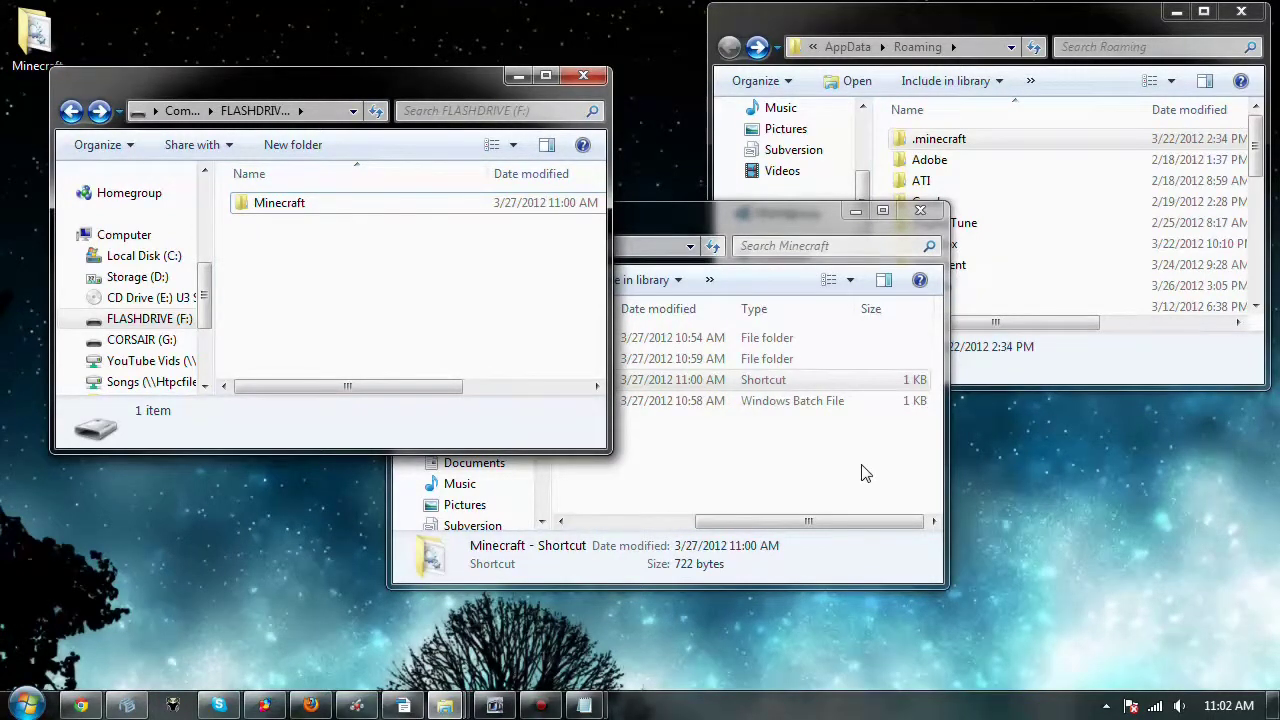
{"action": "mouse_move", "coordinate": [555, 710]}
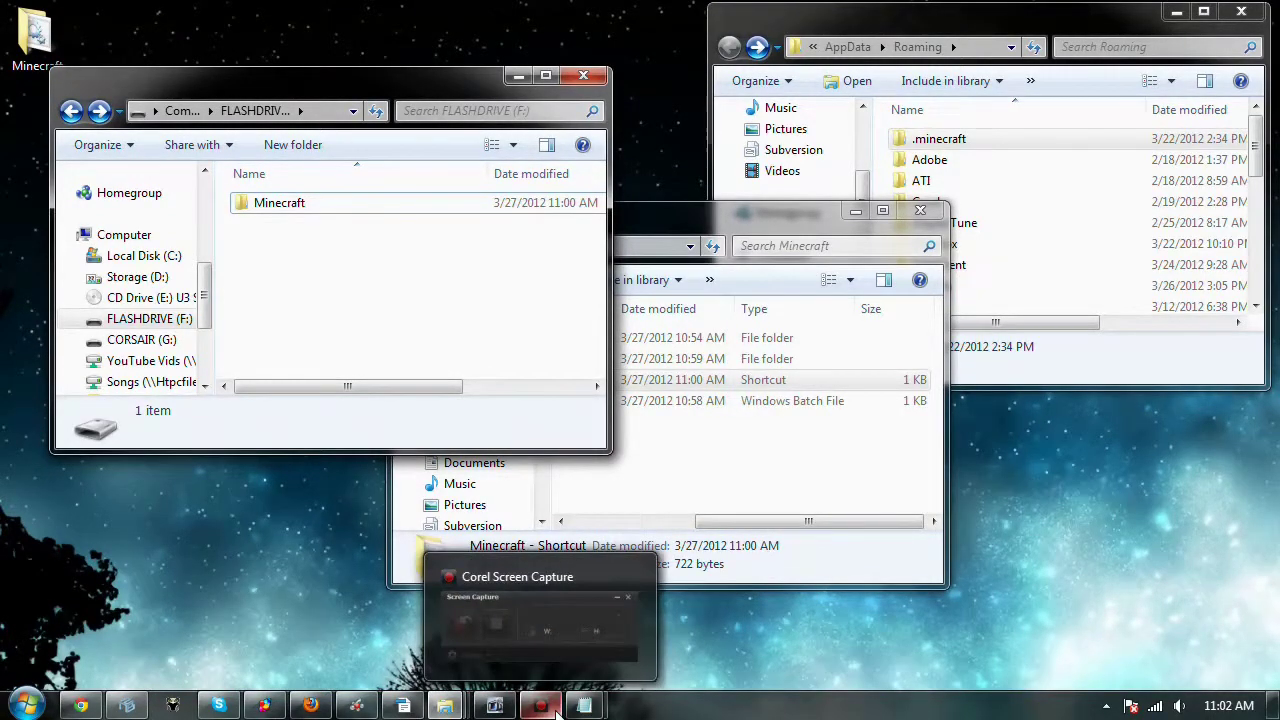